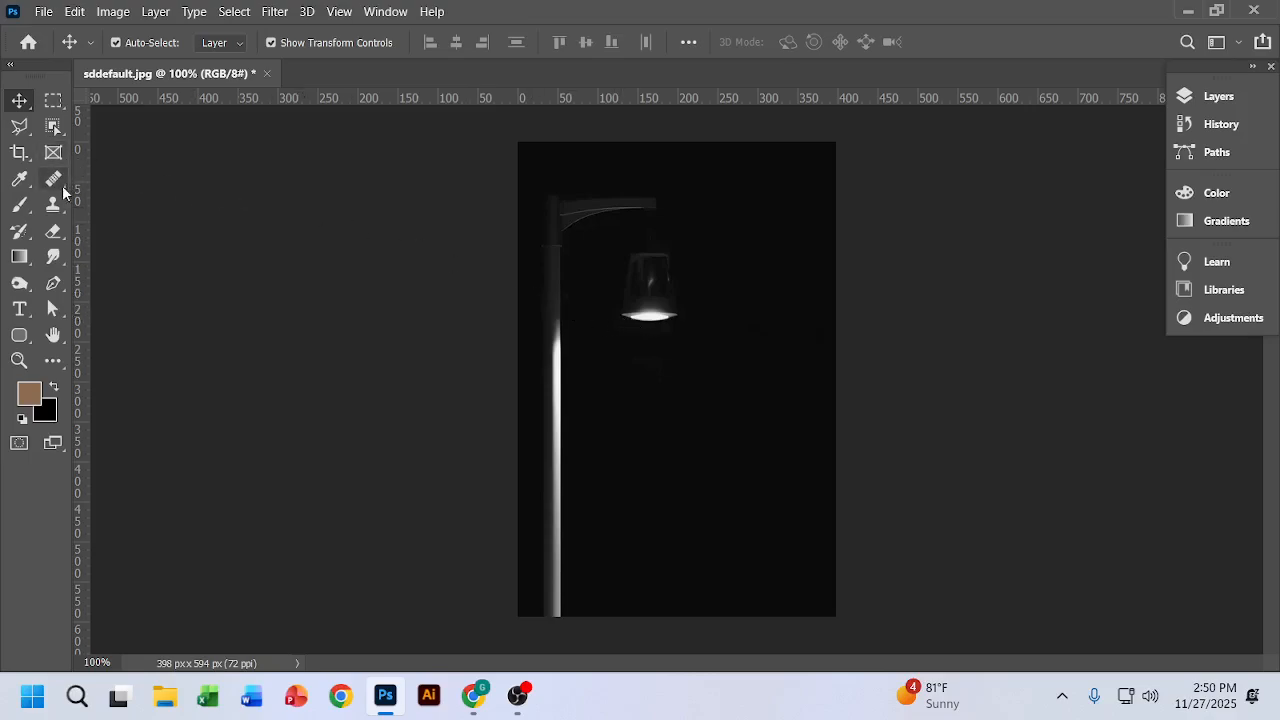
Step: Outline a light-beam selection with the Polygonal Lasso, from the lamp's lower rim widening downward into a trapezoid
click(20, 126)
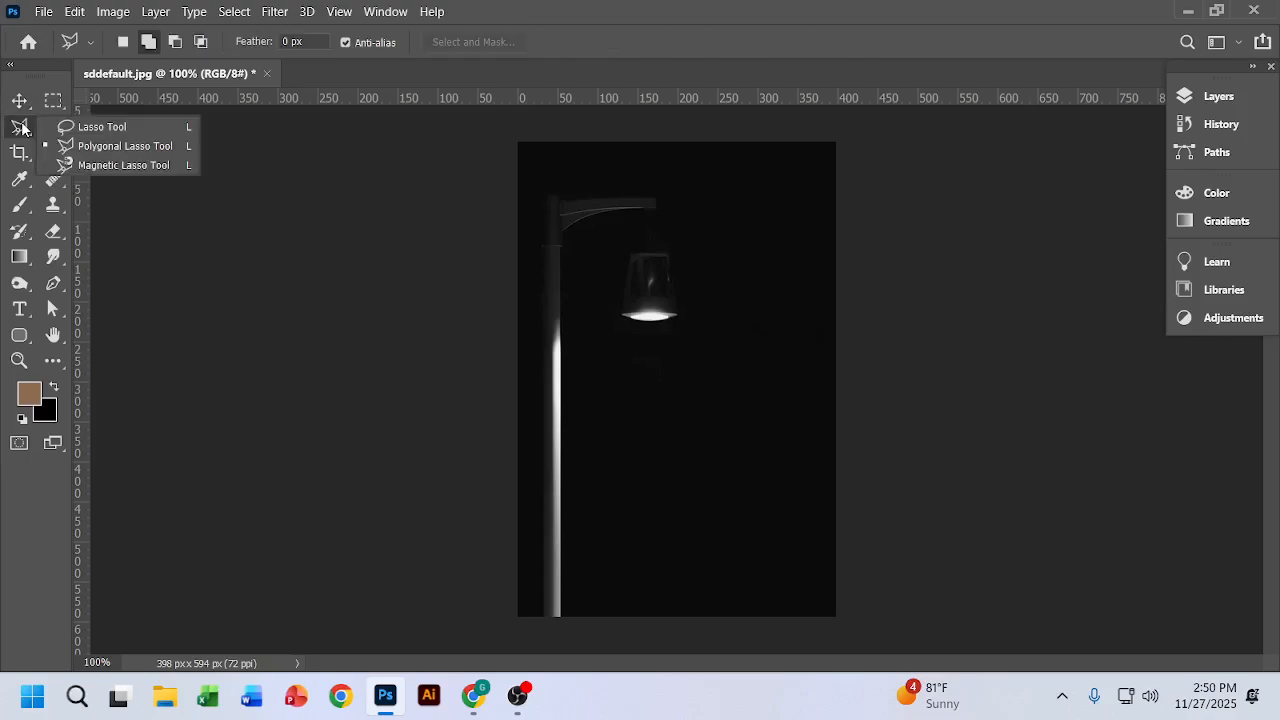
click(100, 148)
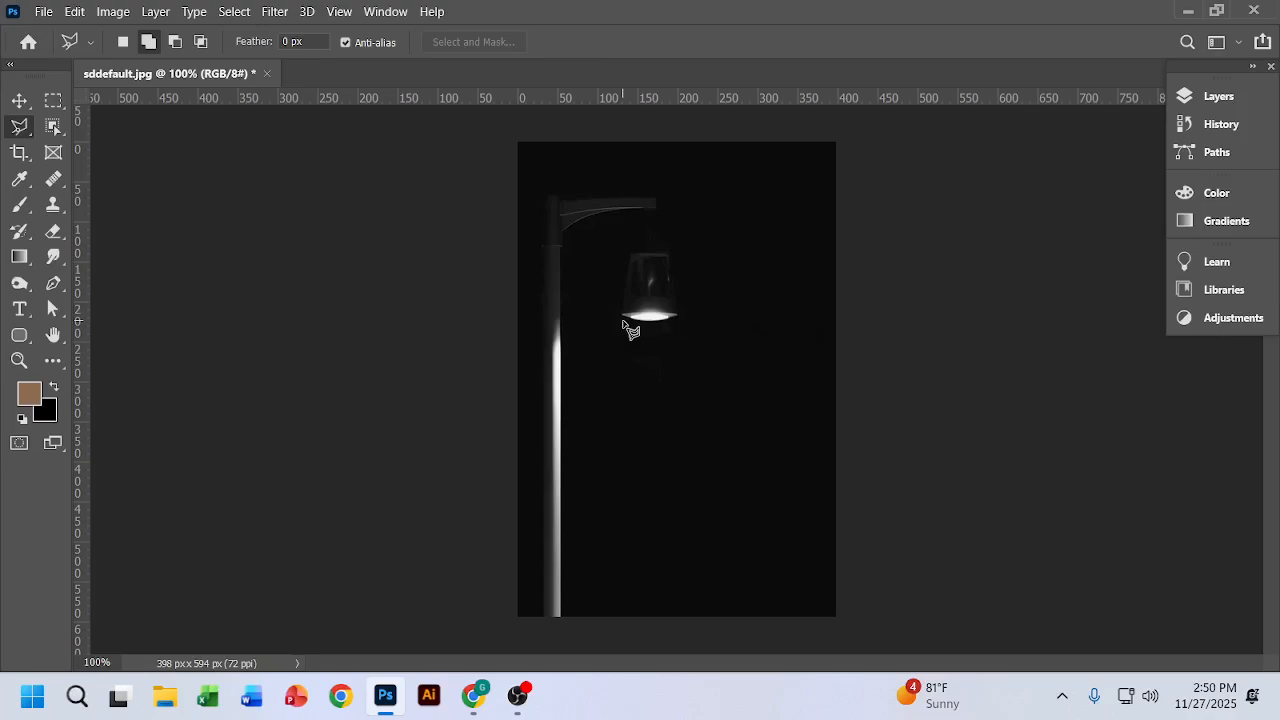
scroll(630, 330, up, 4)
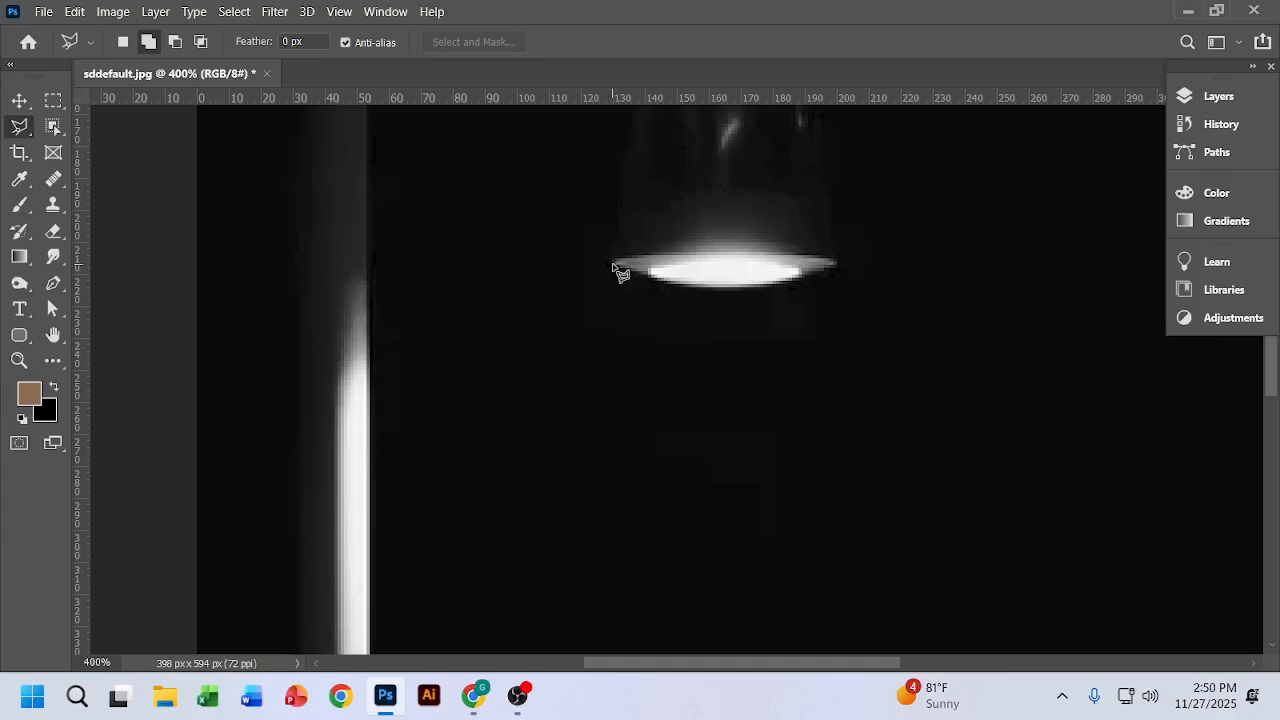
click(613, 264)
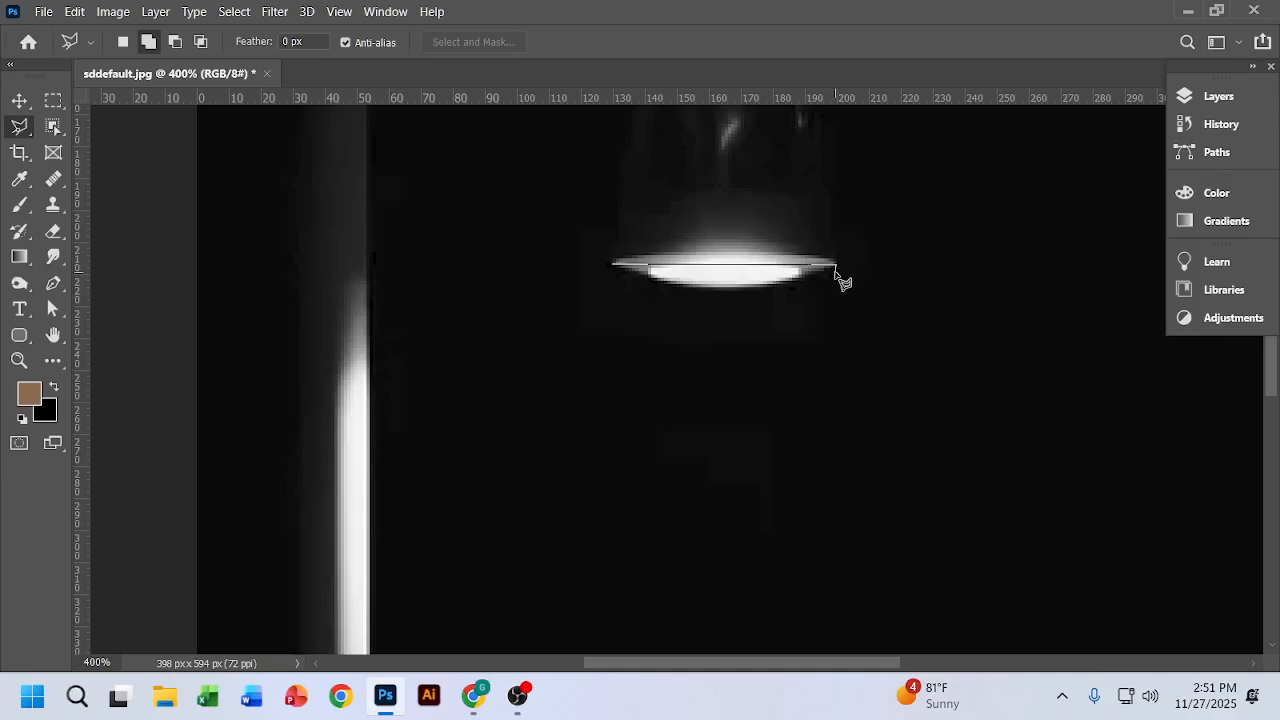
key(ctrl+0)
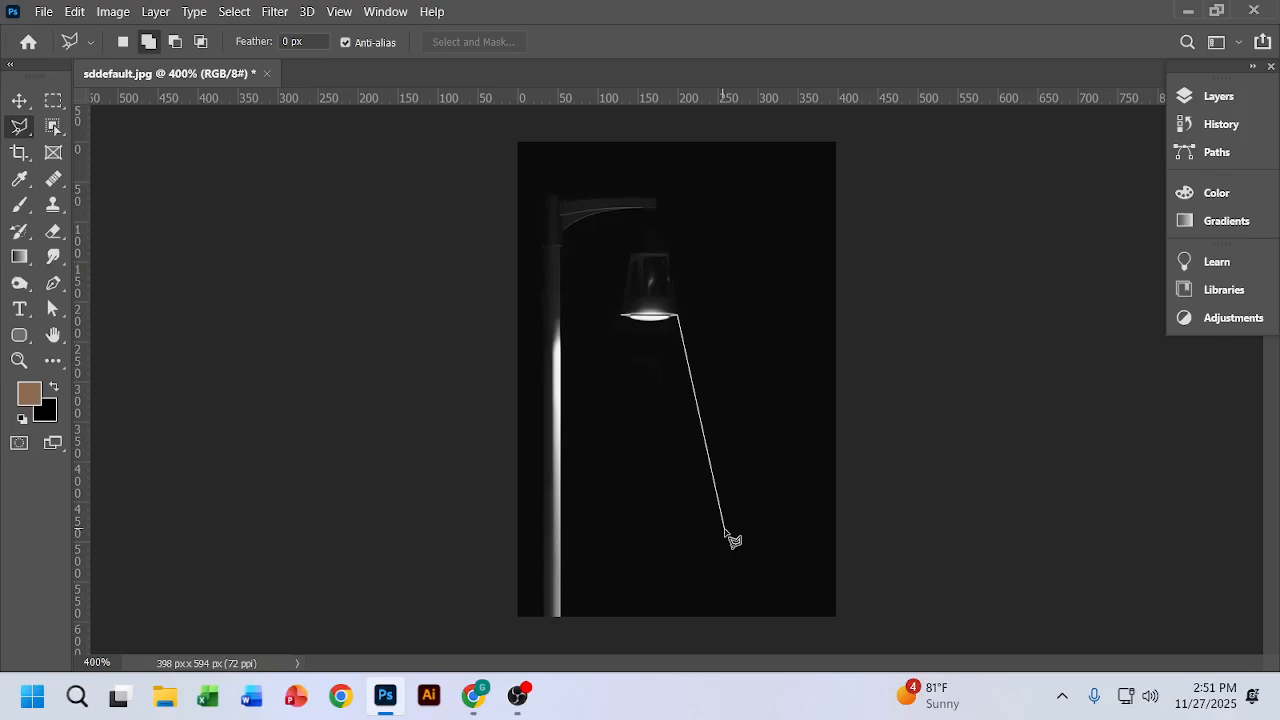
click(724, 534)
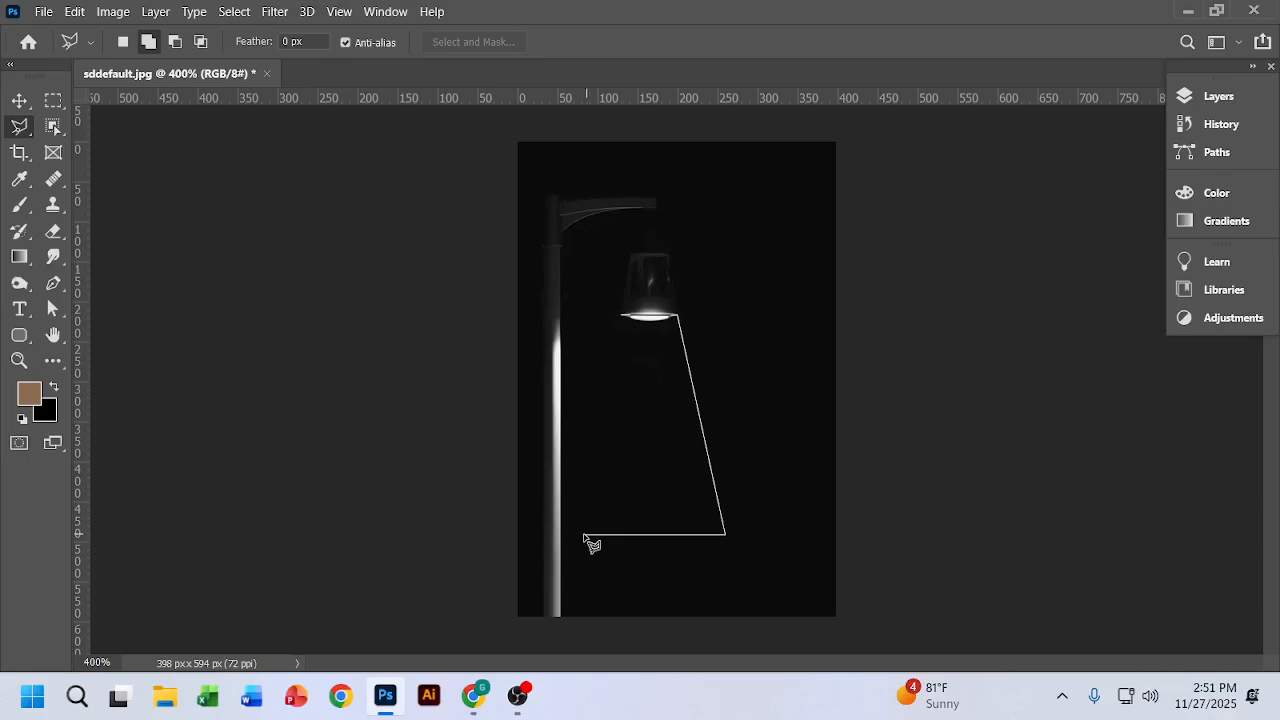
click(584, 534)
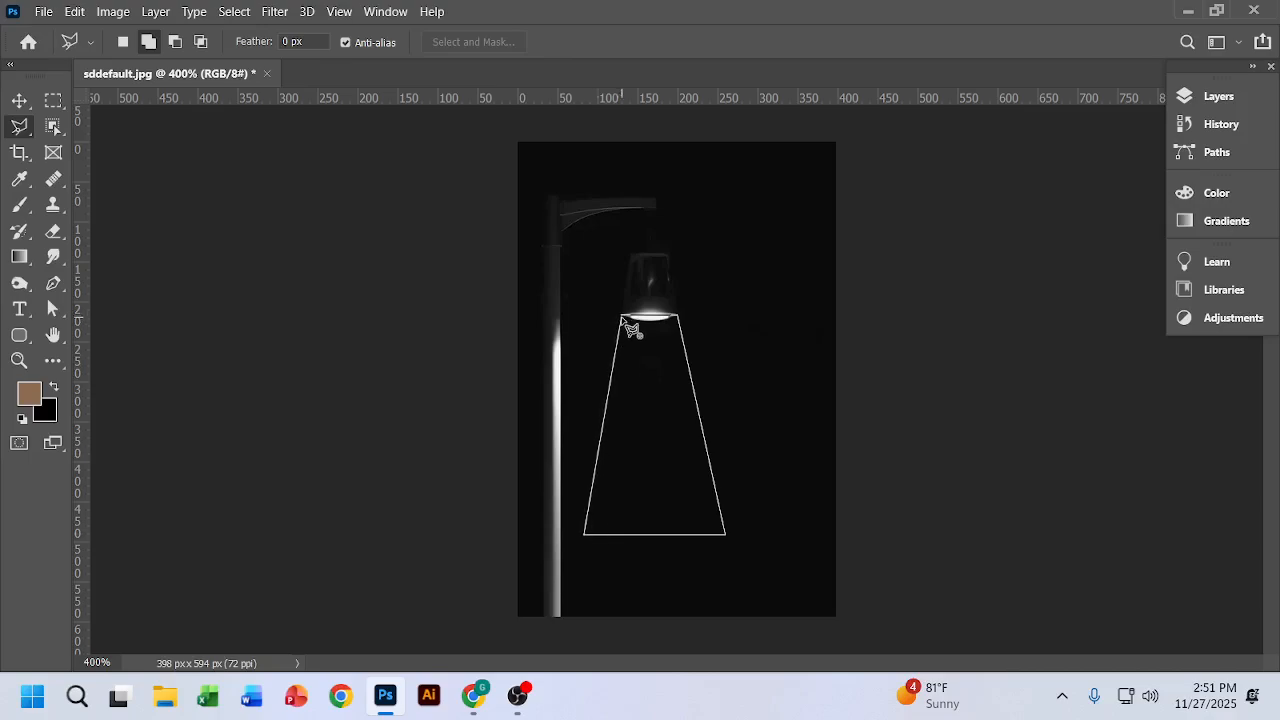
click(622, 319)
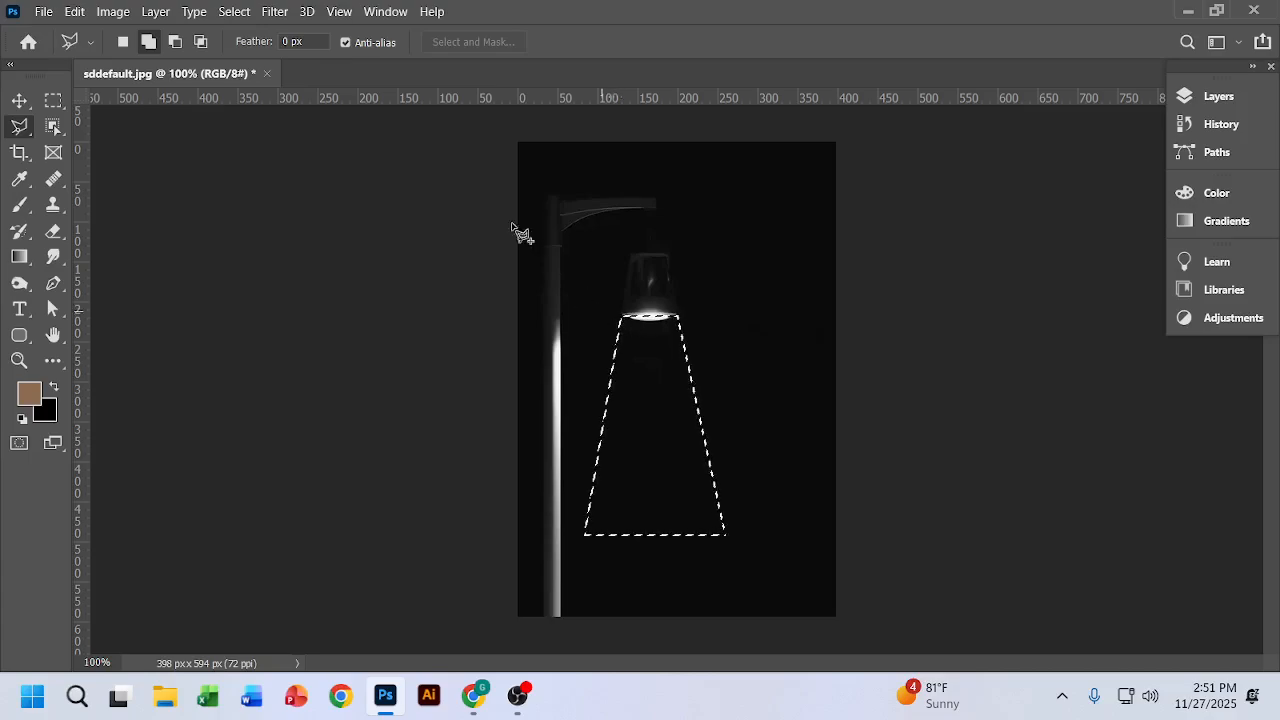
Step: Add a Solid Color fill layer in ffffff above Layer 1 from the selection and set its blend mode to Soft Light
key(v)
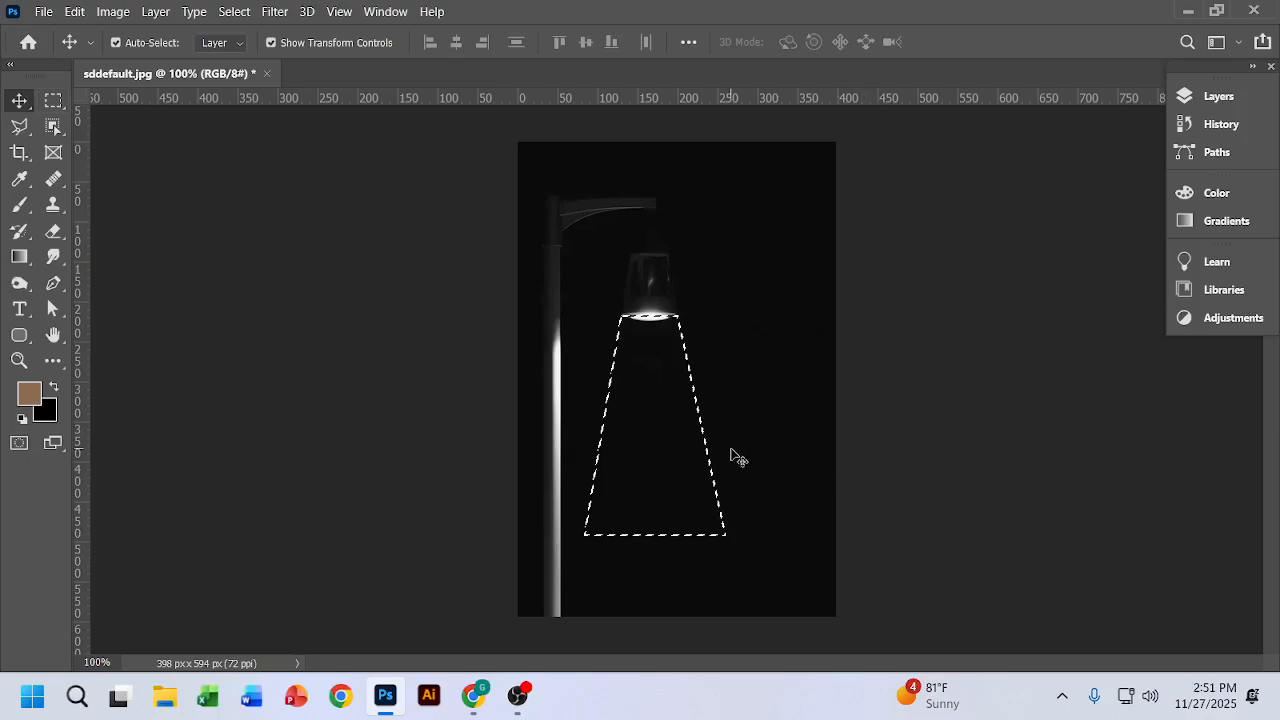
click(1218, 97)
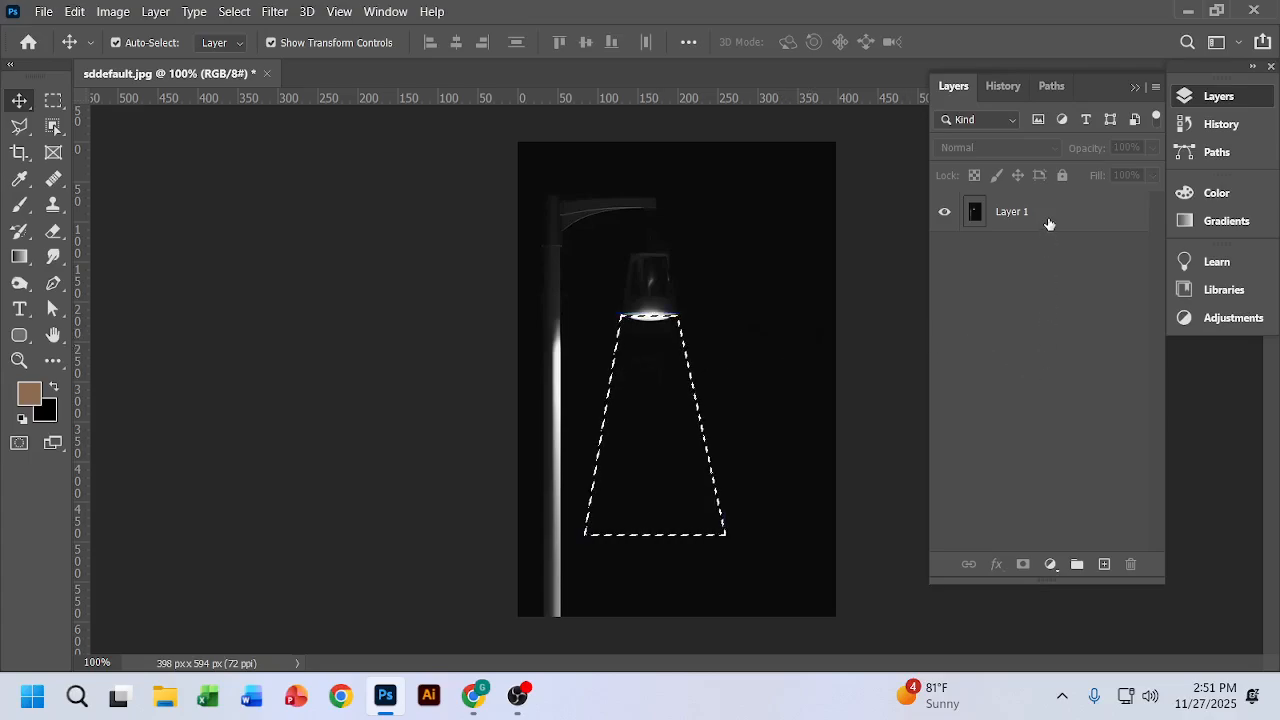
click(1048, 216)
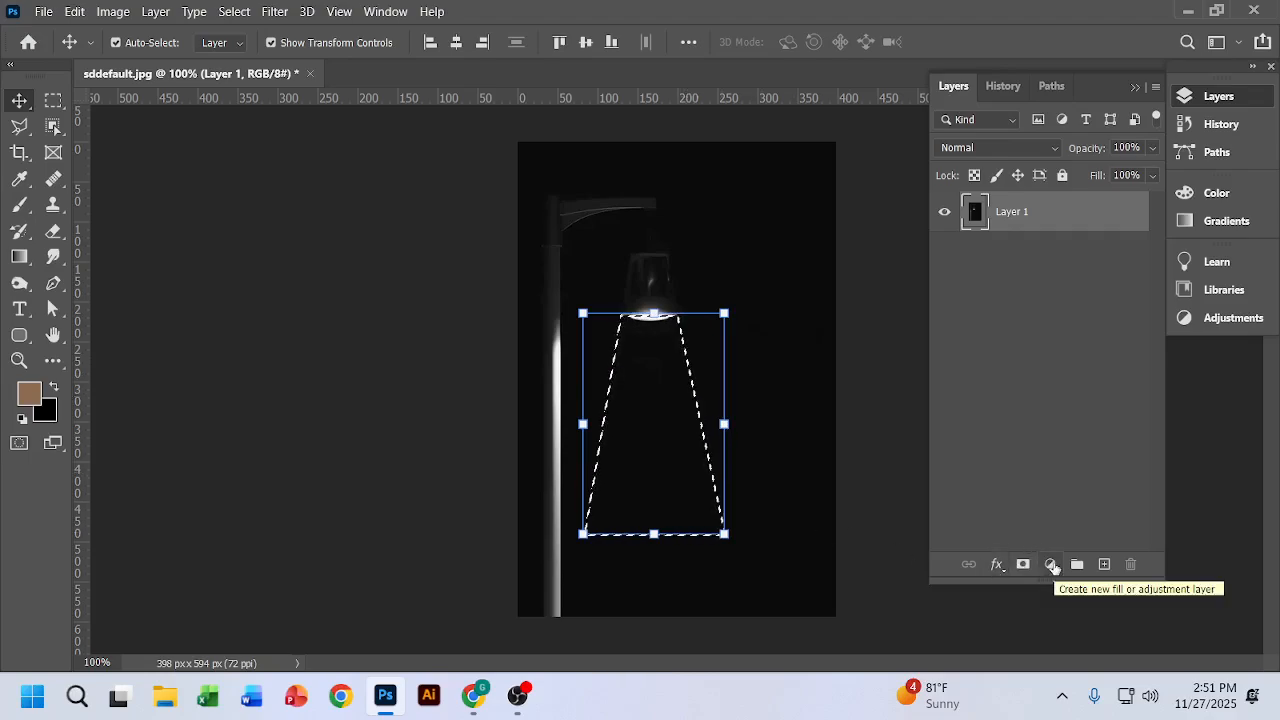
click(1051, 565)
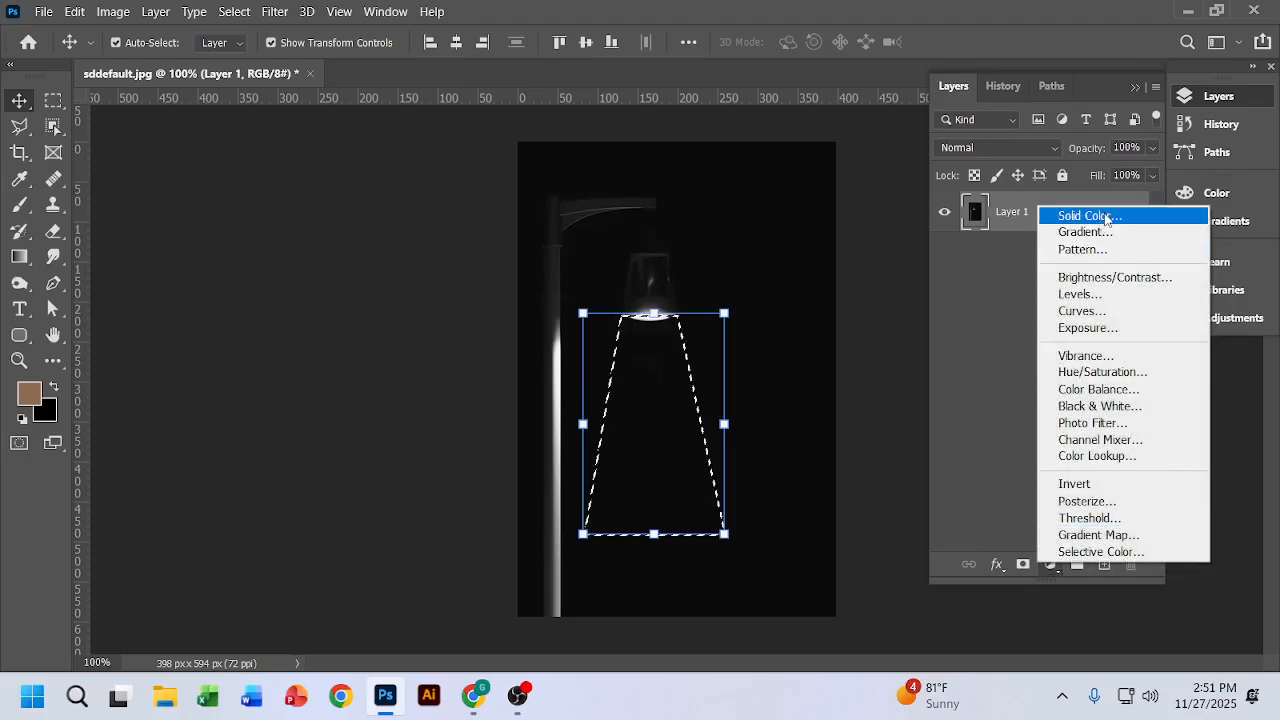
click(1090, 216)
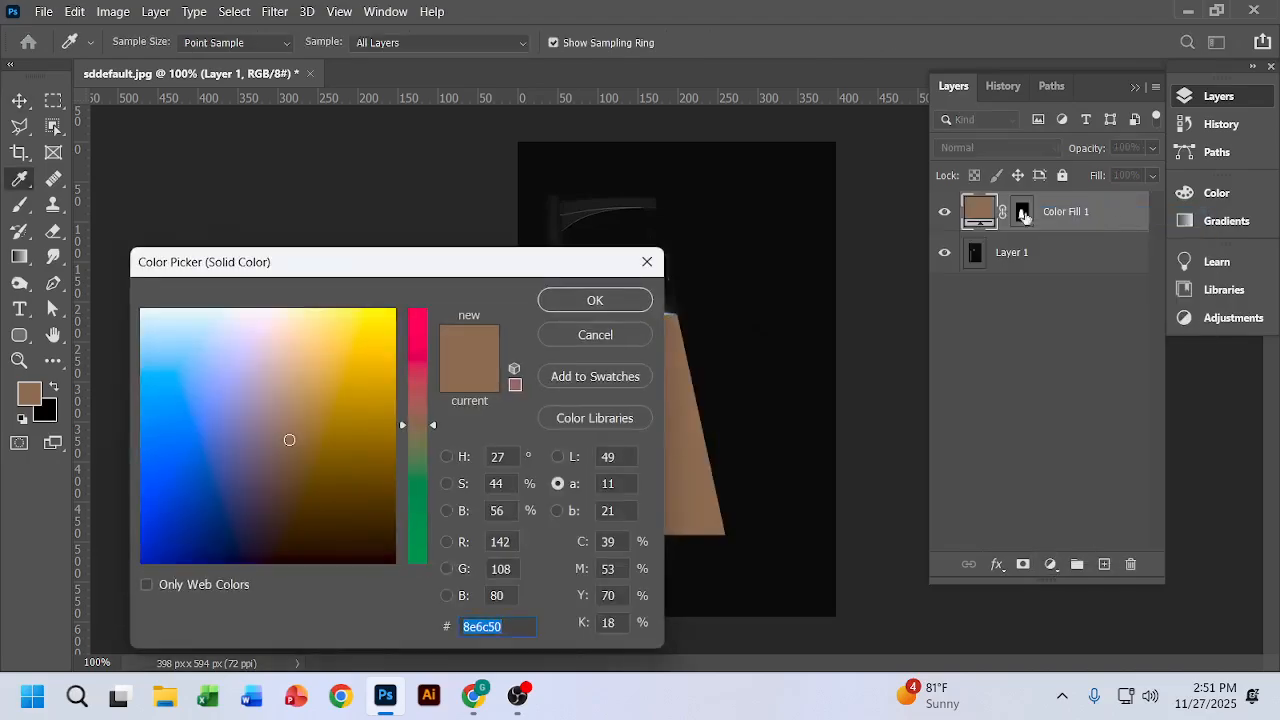
drag(289, 440, 247, 303)
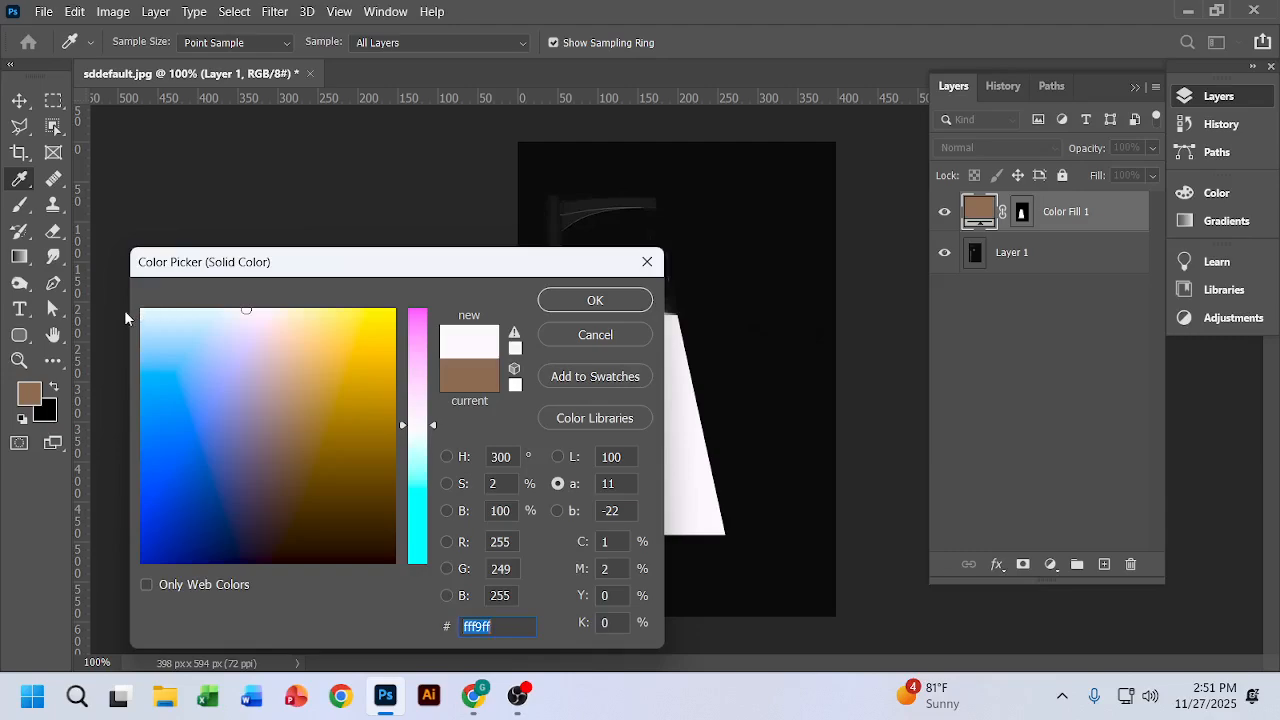
drag(175, 311, 131, 311)
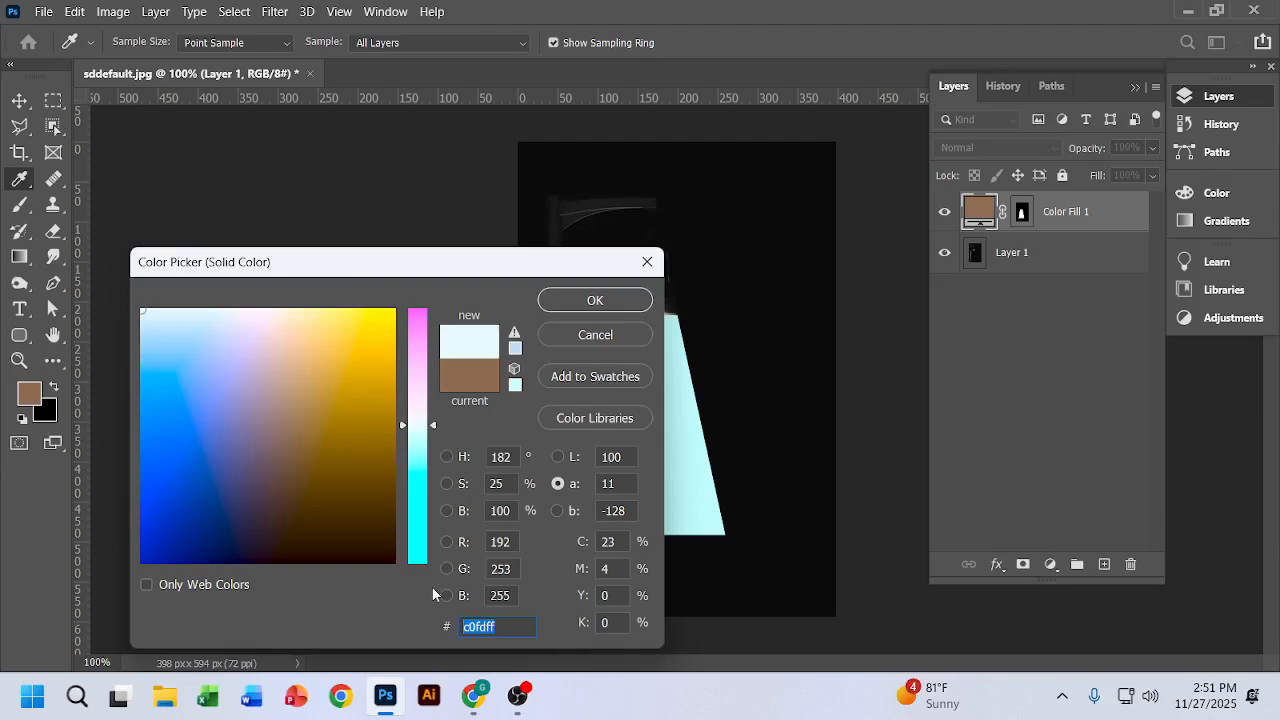
text(ffffff)
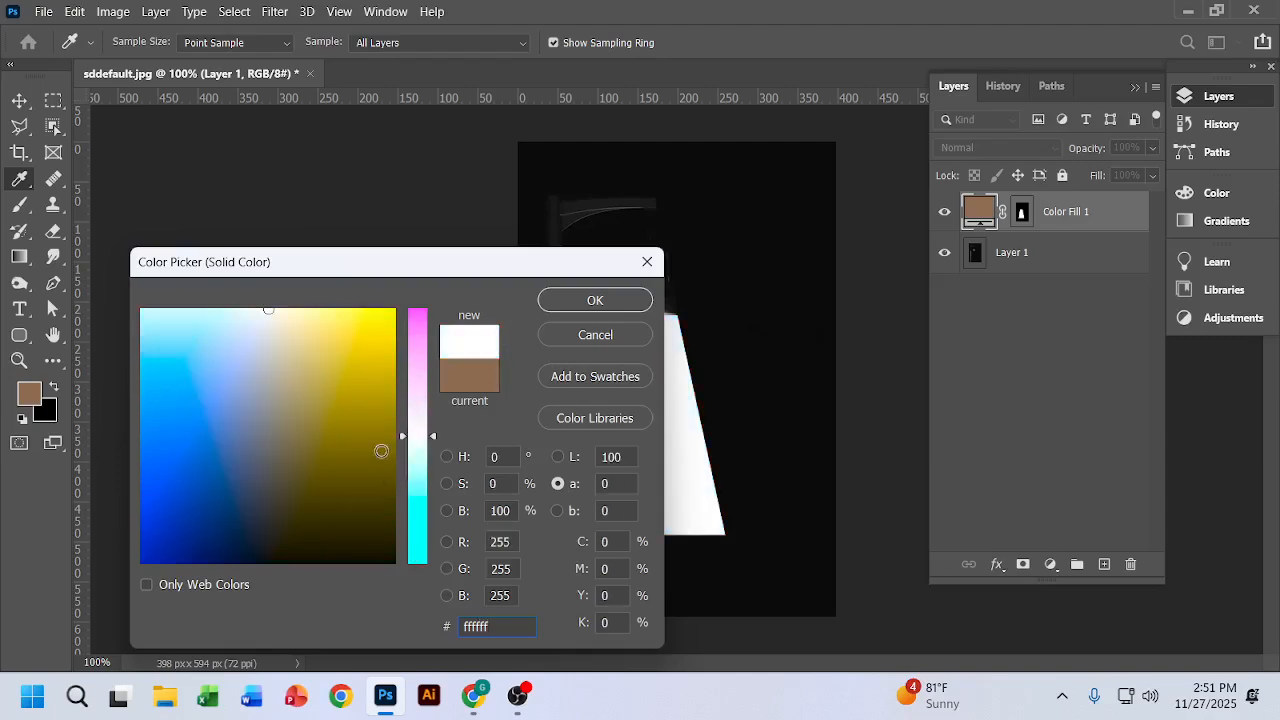
click(625, 305)
key(v)
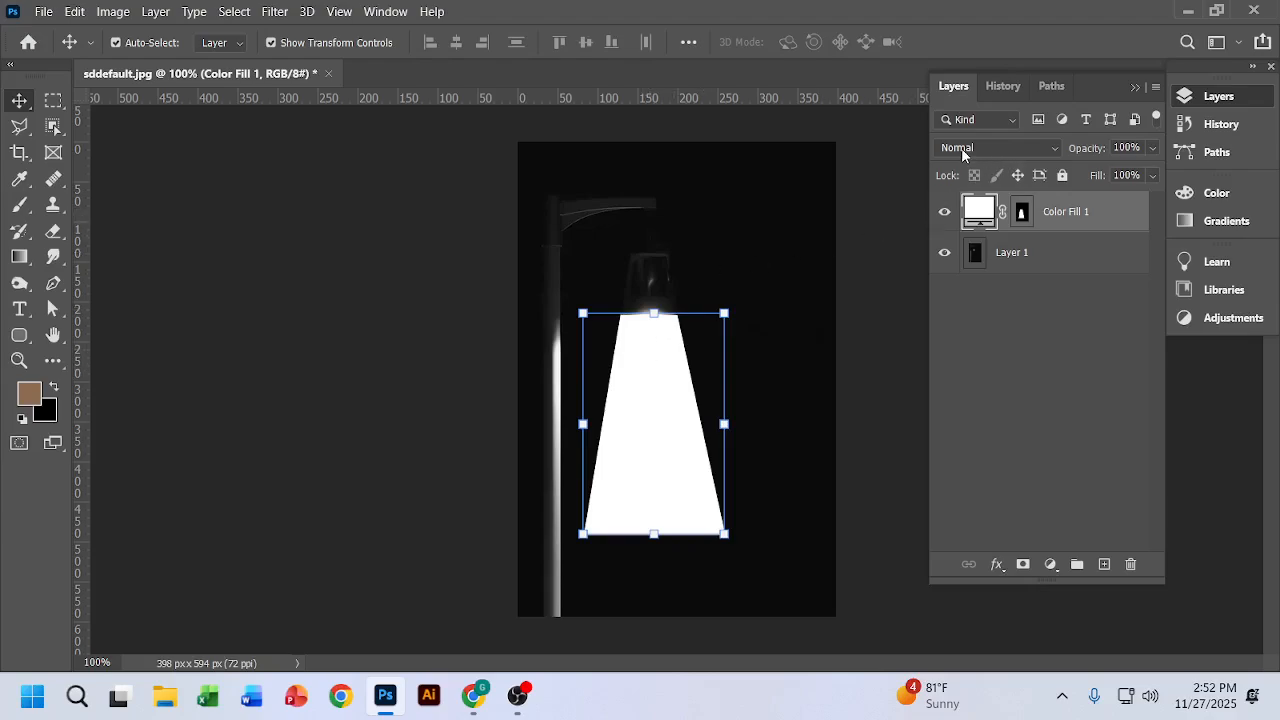
click(1056, 151)
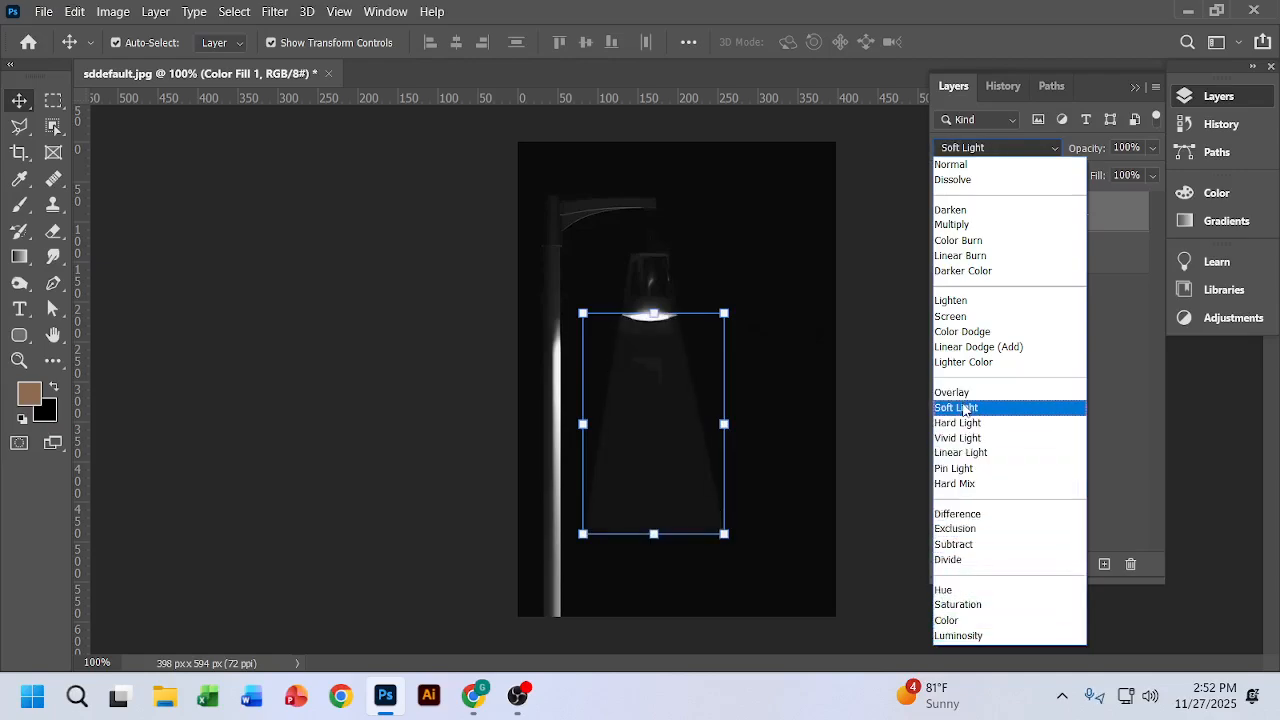
click(963, 407)
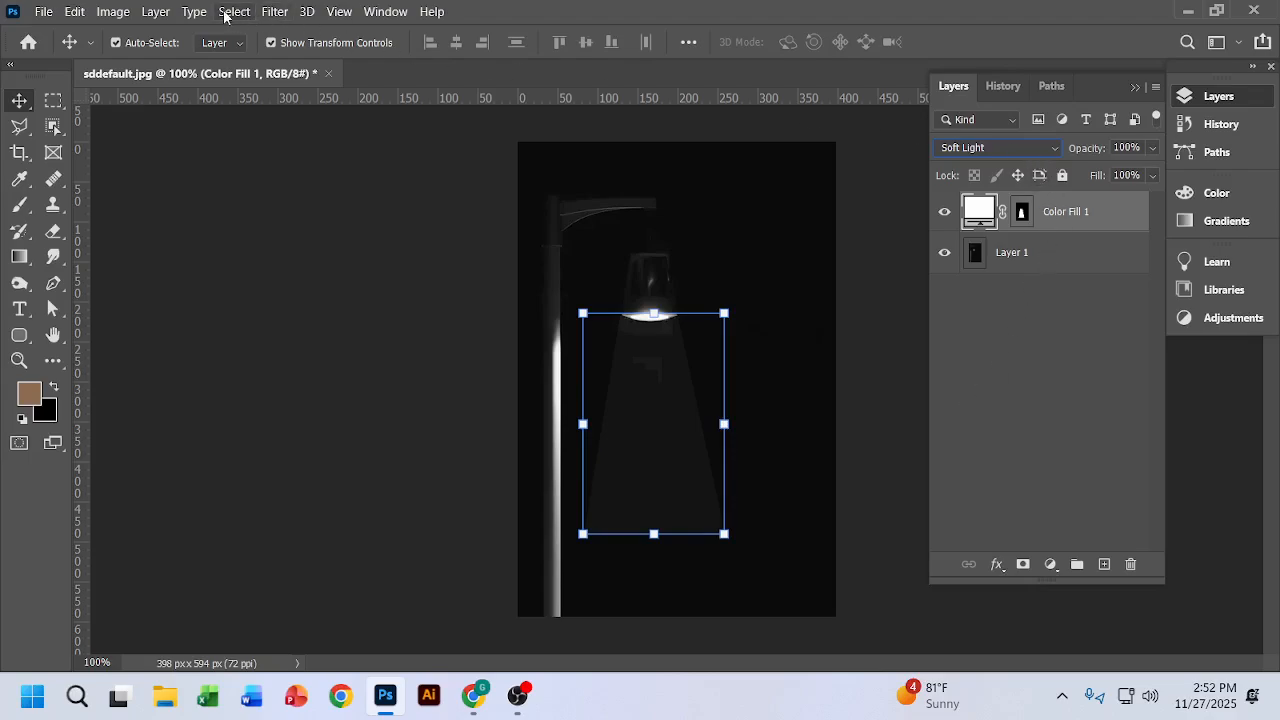
Step: Start a Field Blur on the fill layer, converting it to a smart object, and lower the Light Range's dark limit to 137
click(277, 12)
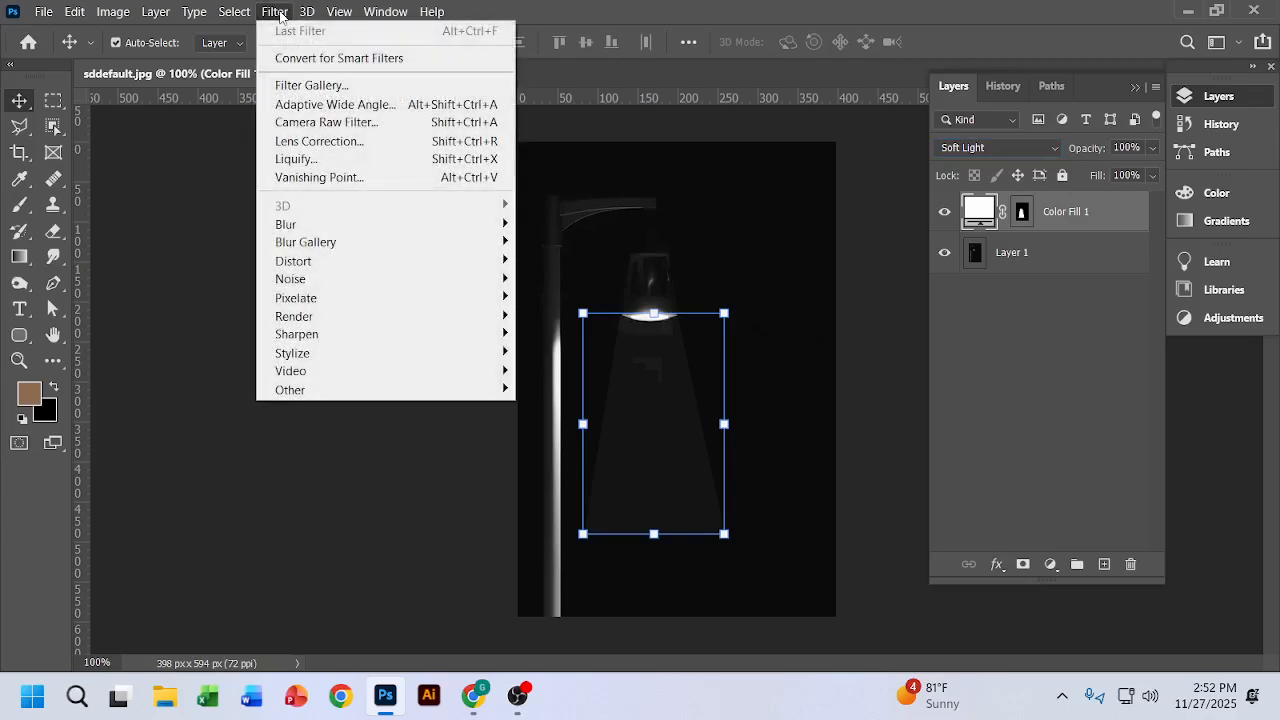
mouse_move(316, 243)
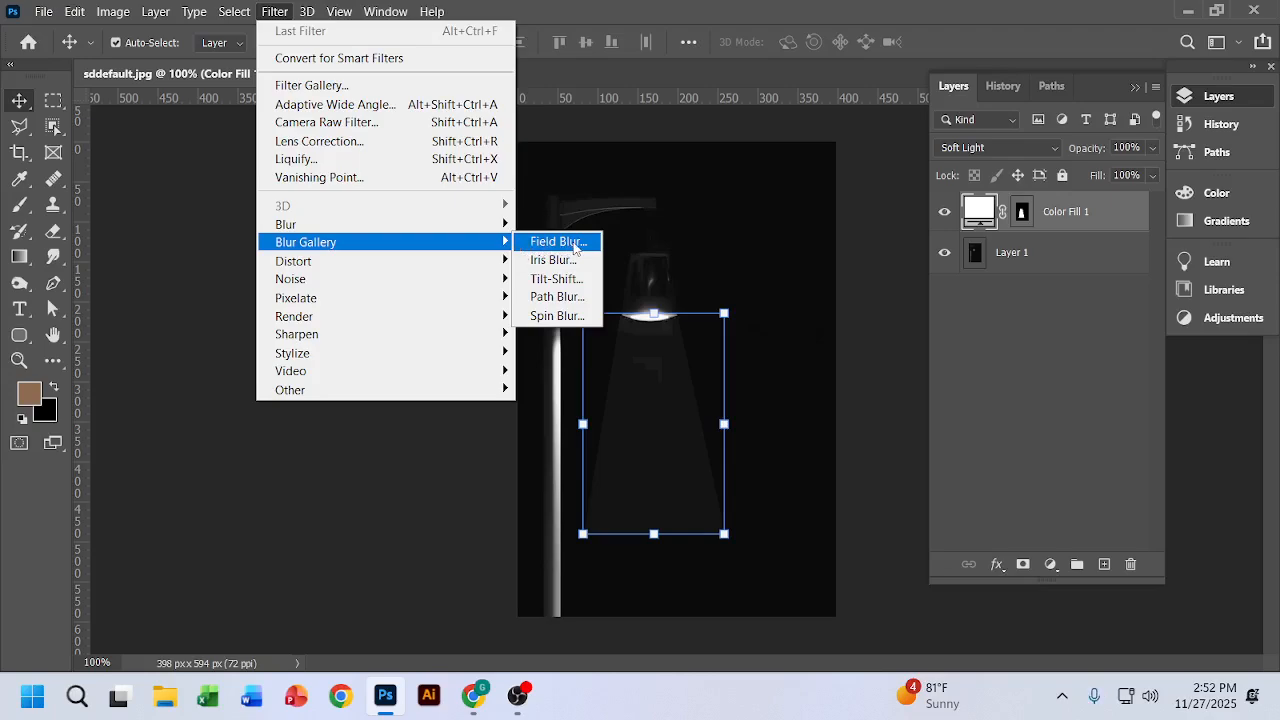
click(556, 242)
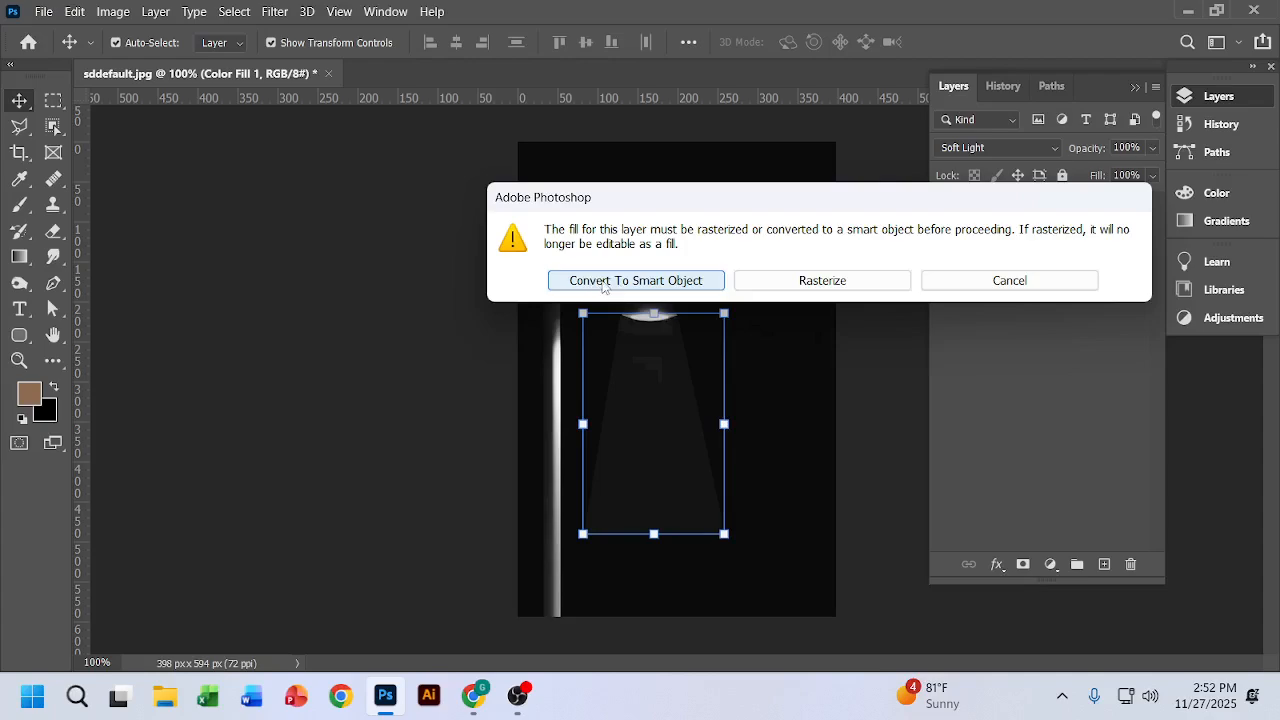
click(603, 283)
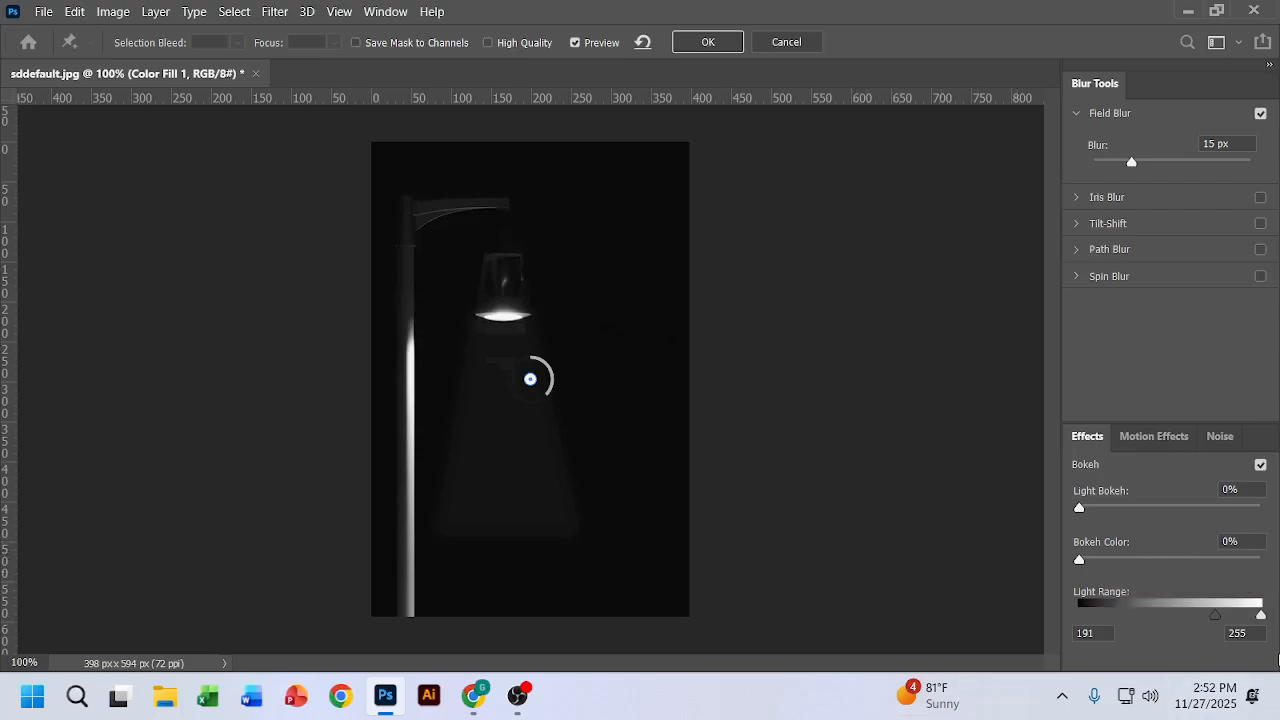
click(1219, 617)
drag(1241, 603, 1177, 612)
Step: Add field blur pins at the lamp's rim and near the beam's base, and set the base pin's blur to 108 px
click(503, 313)
click(506, 522)
drag(524, 538, 484, 528)
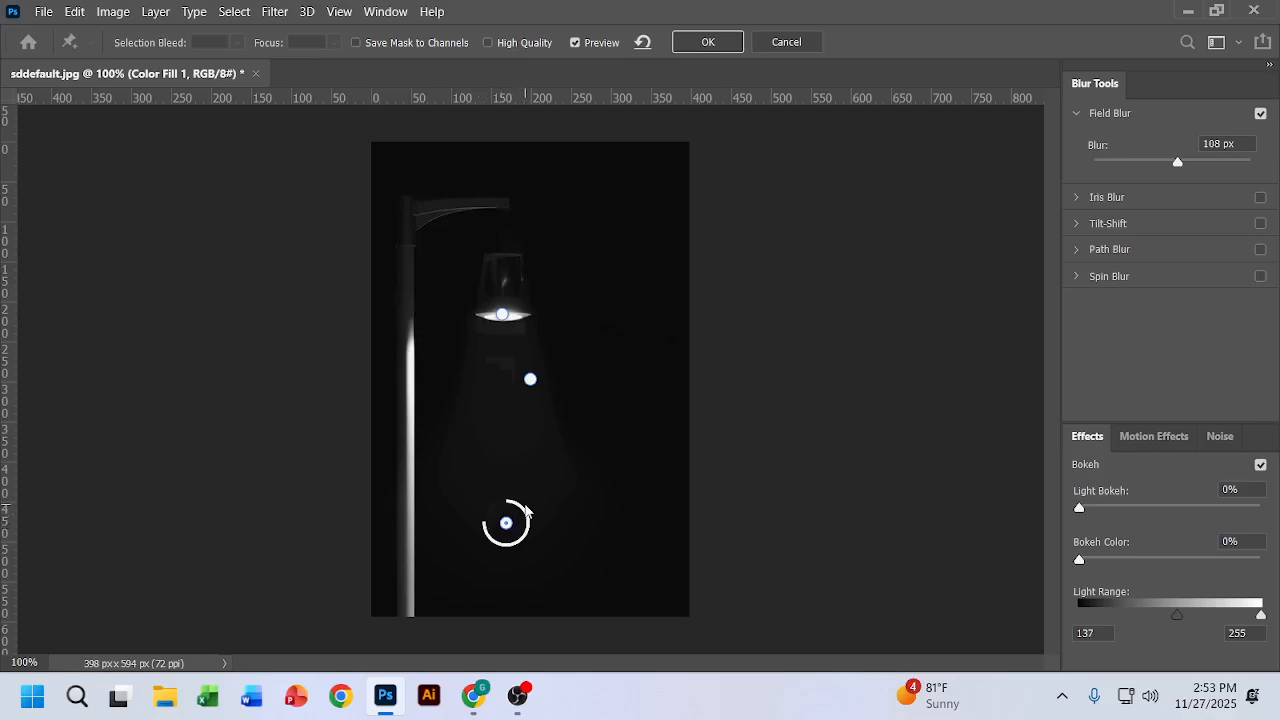
Step: Increase the blur of the pin on the lamp's rim and apply the Field Blur
click(504, 319)
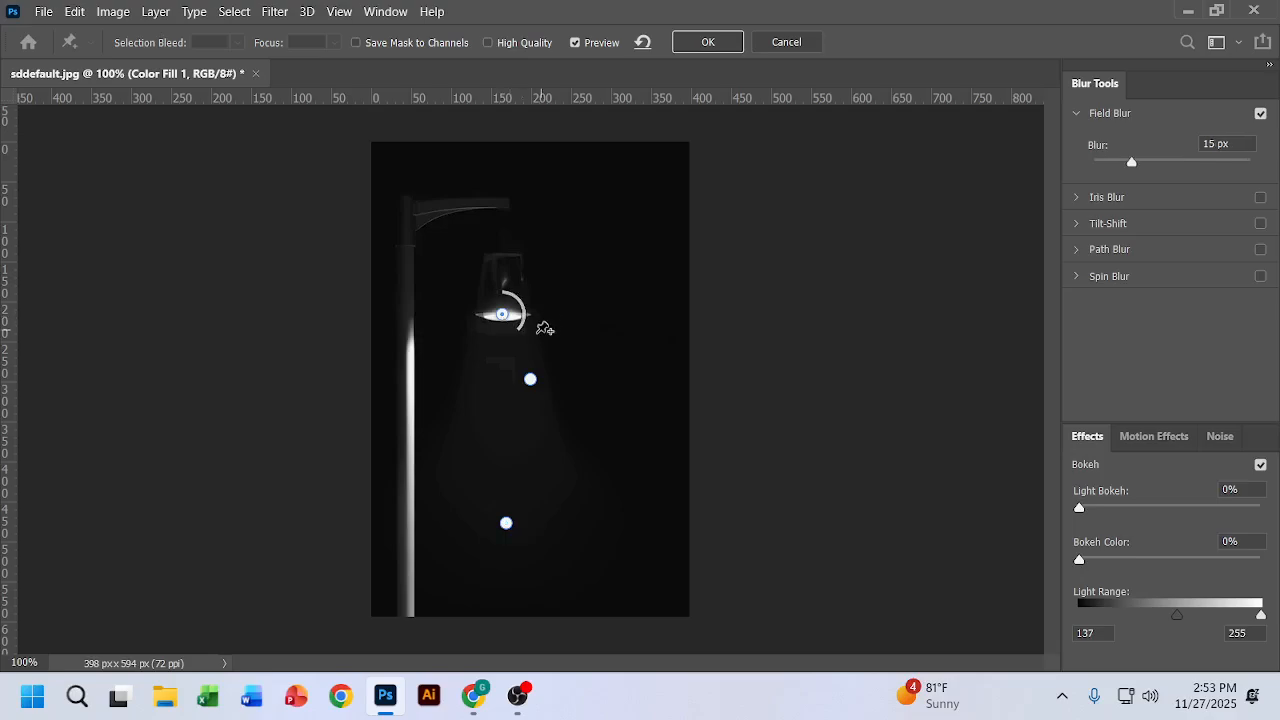
drag(521, 332, 497, 341)
drag(502, 342, 507, 342)
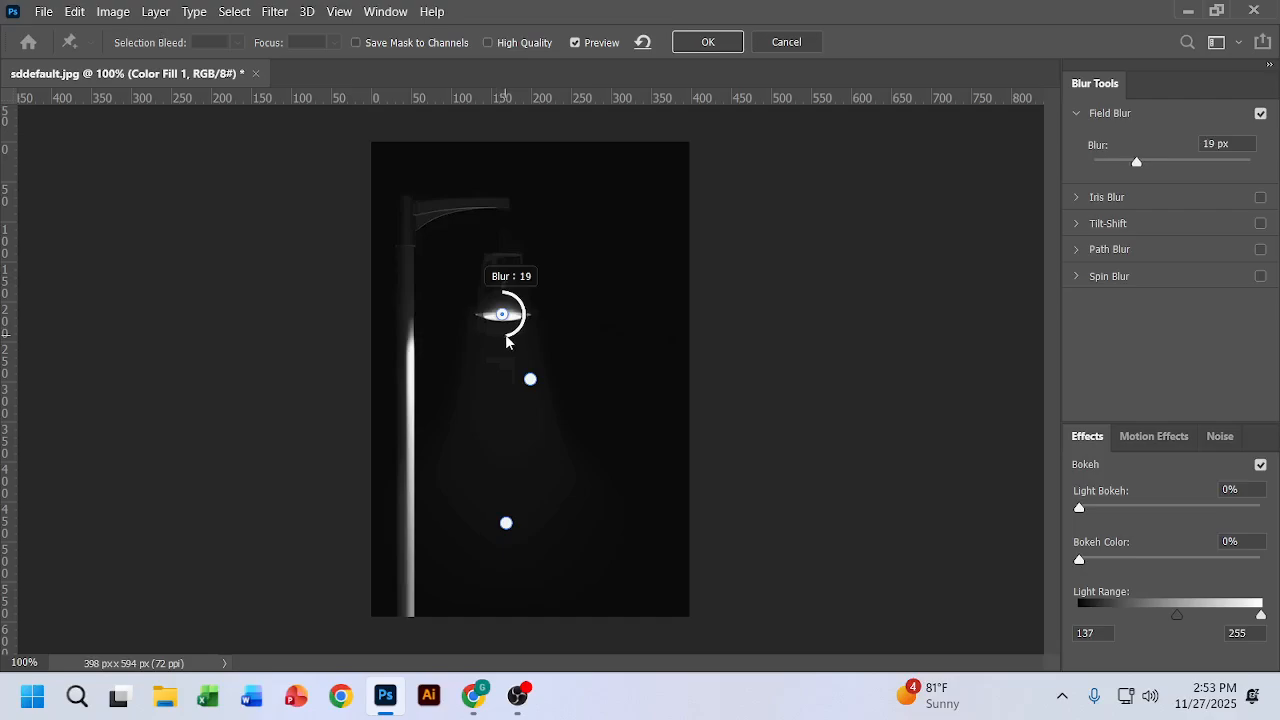
click(703, 46)
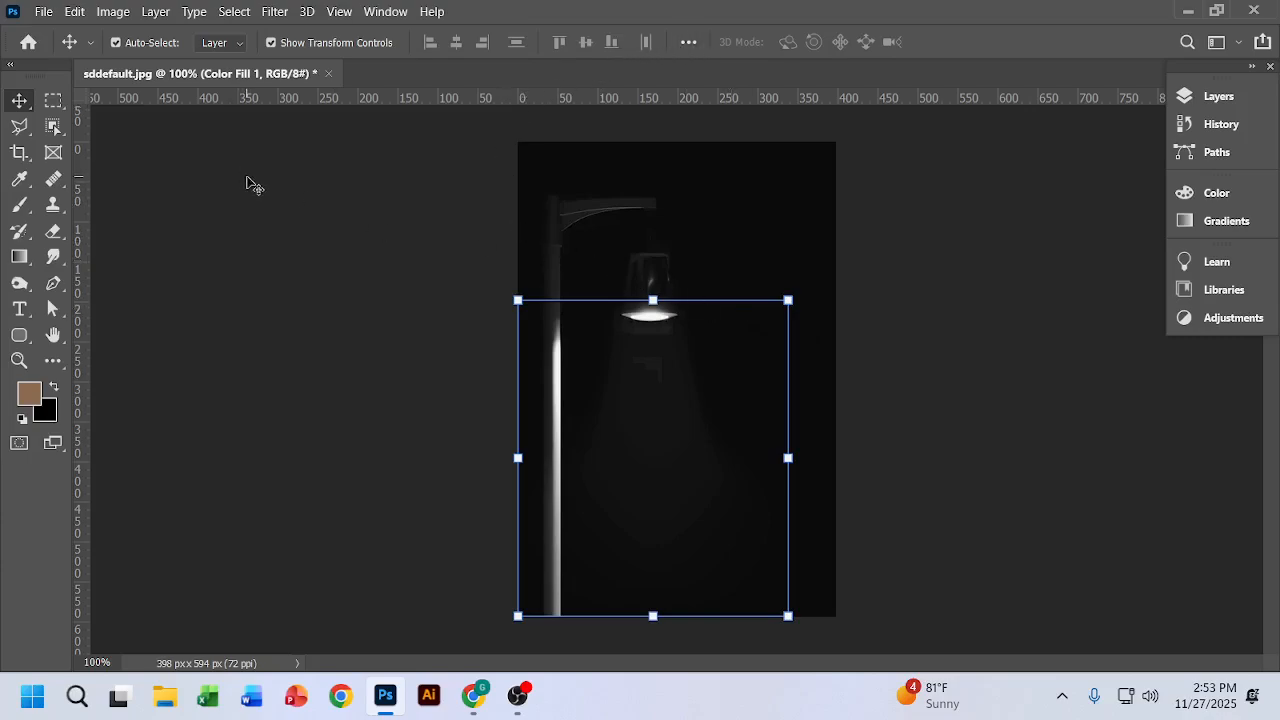
Step: Turn off the transform controls and hide the blurred Color Fill 1 layer
key(ctrl)
click(269, 42)
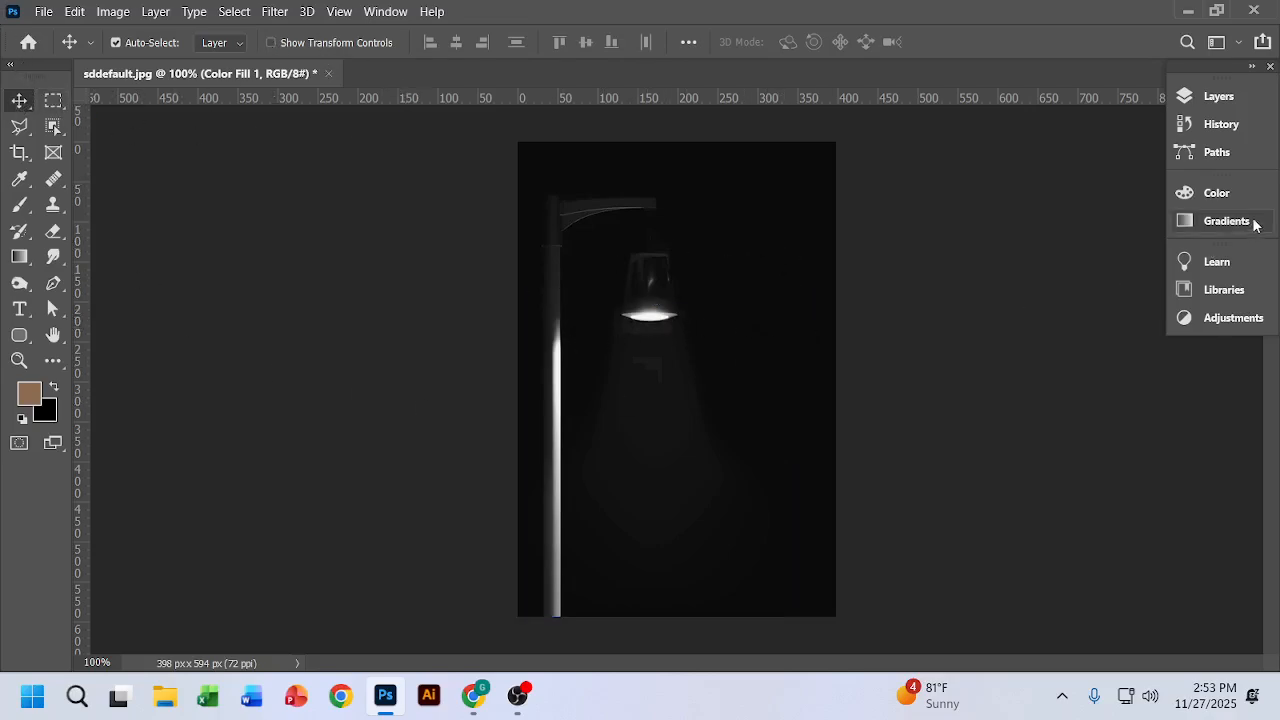
click(1220, 97)
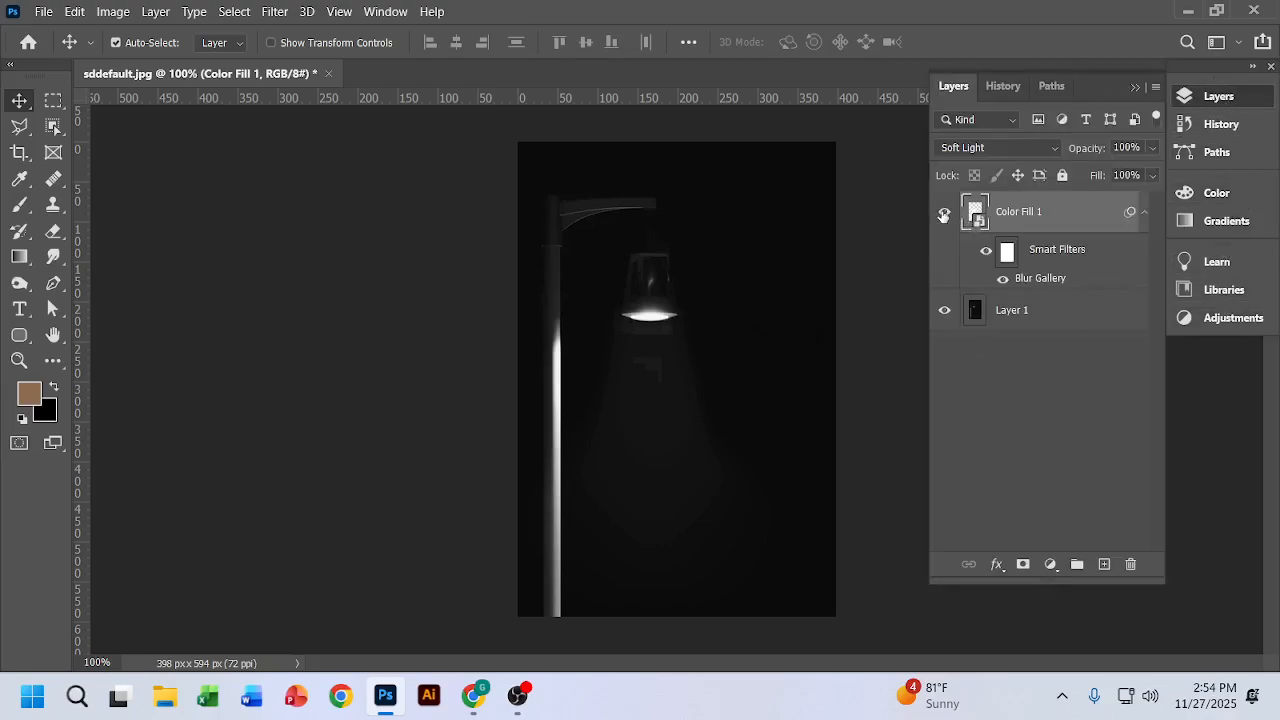
click(943, 214)
click(943, 214)
click(943, 214)
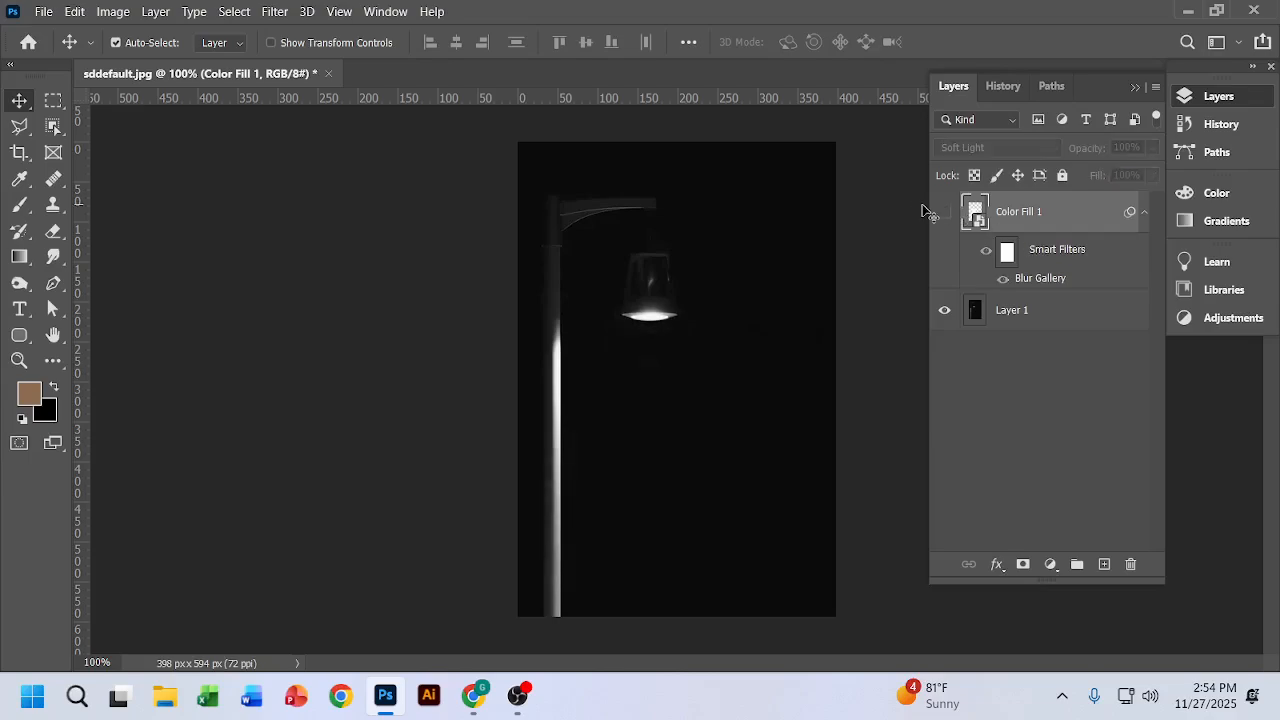
Step: Add a new empty layer and place it between Color Fill 1 and Layer 1
click(1104, 564)
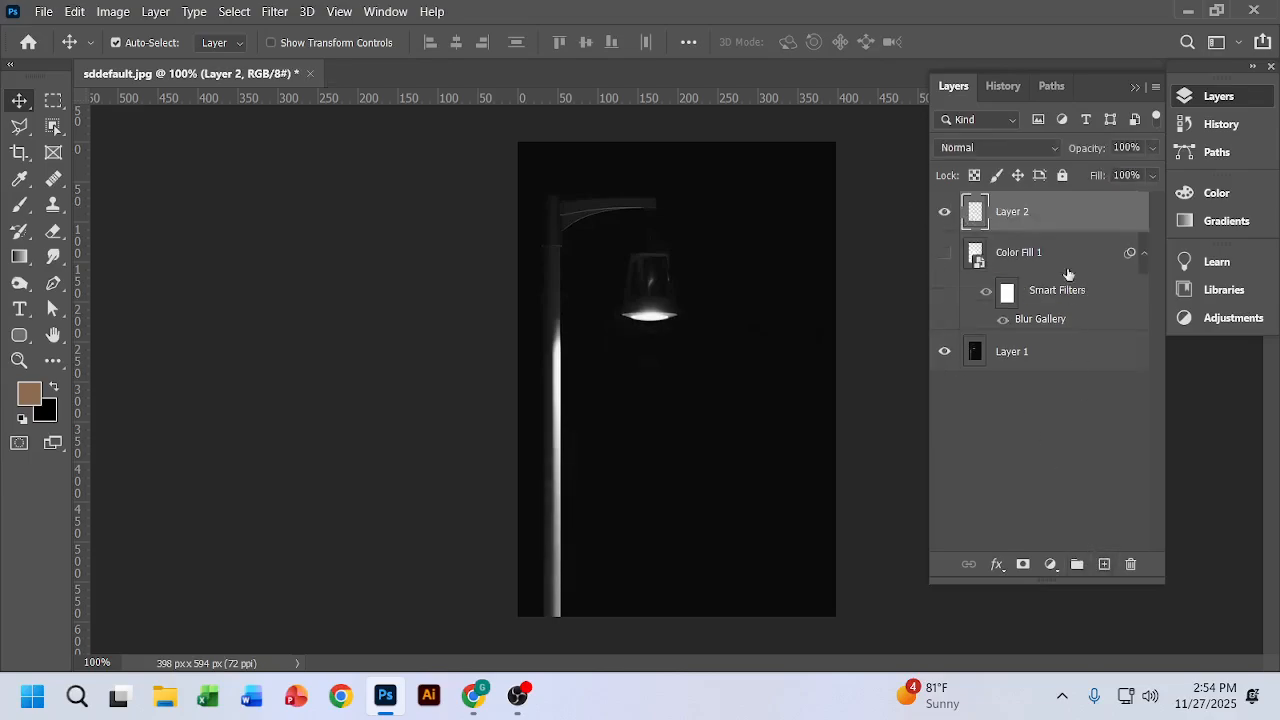
drag(1050, 224, 1034, 276)
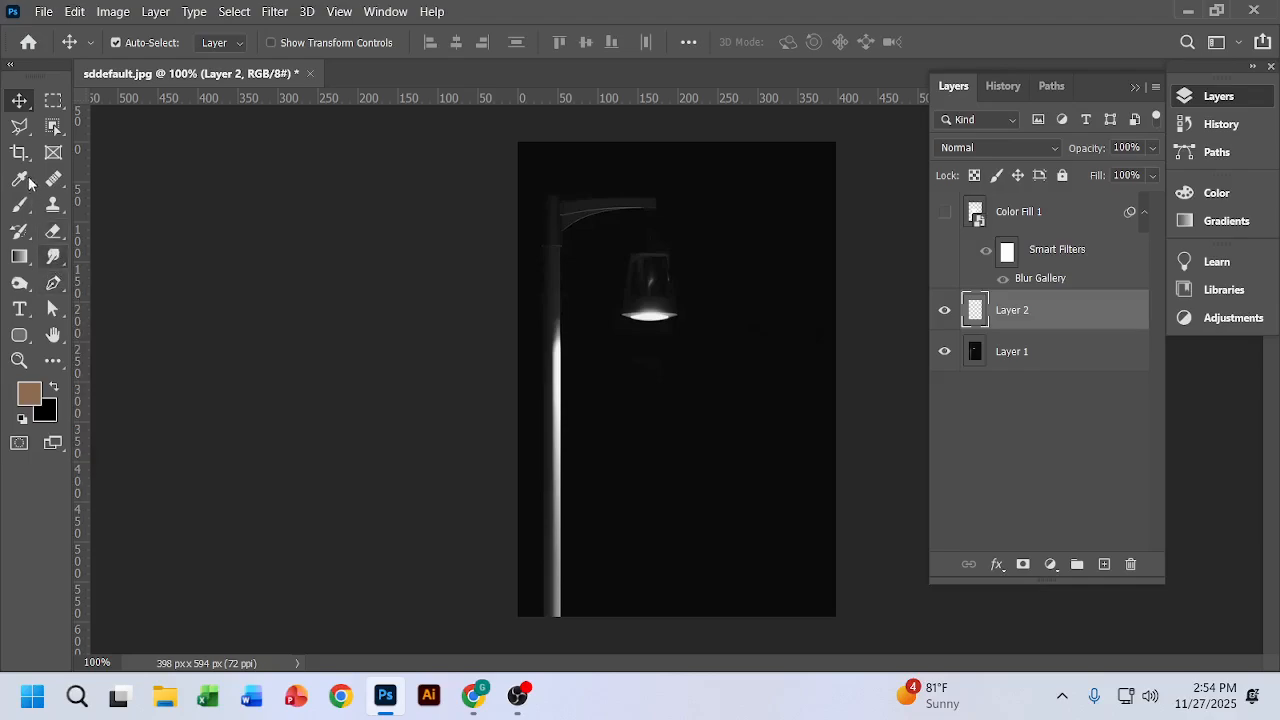
Step: Draw a Pen path from the left to the right edge of the lamp's rim and down to the beam's lower-right corner
click(53, 283)
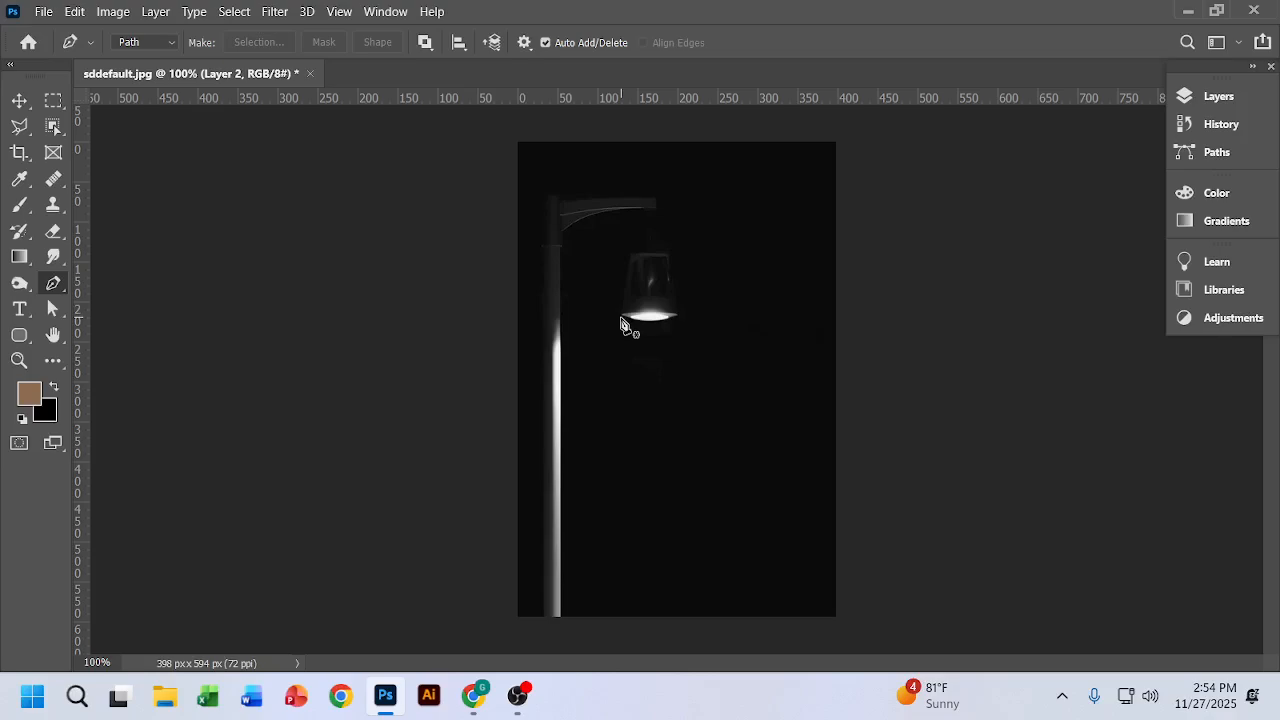
scroll(621, 325, up, 3)
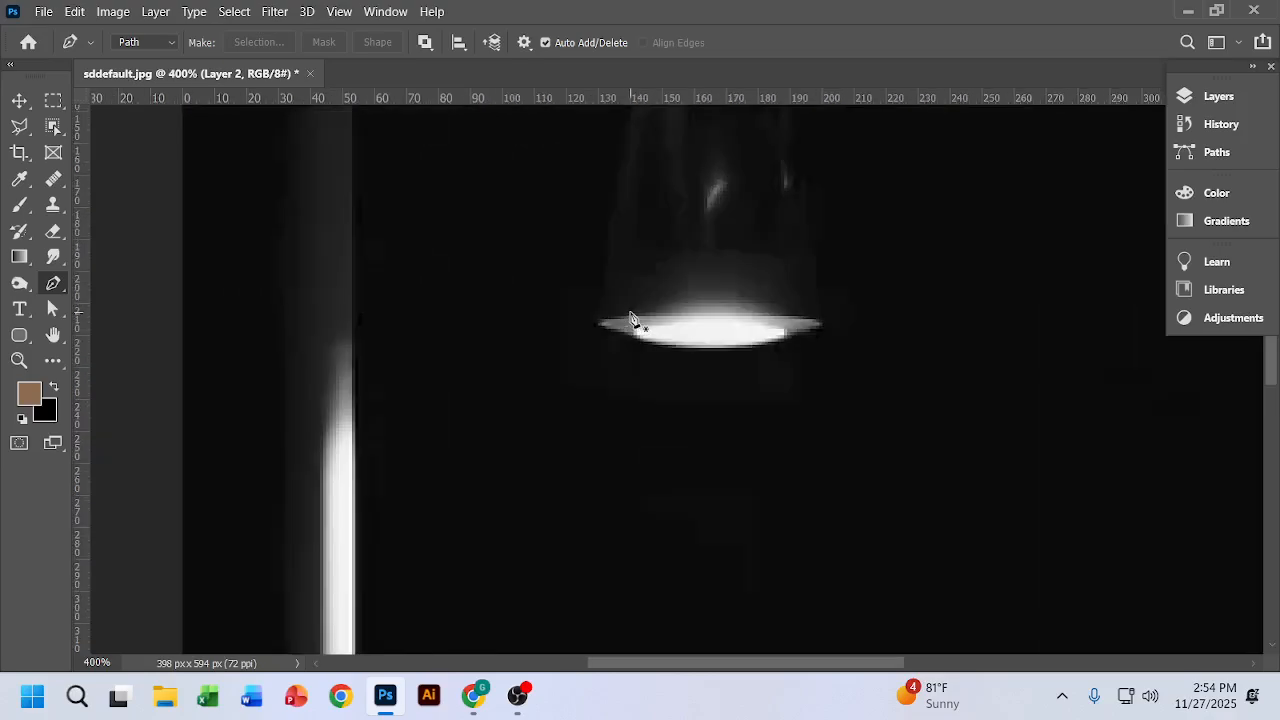
click(598, 325)
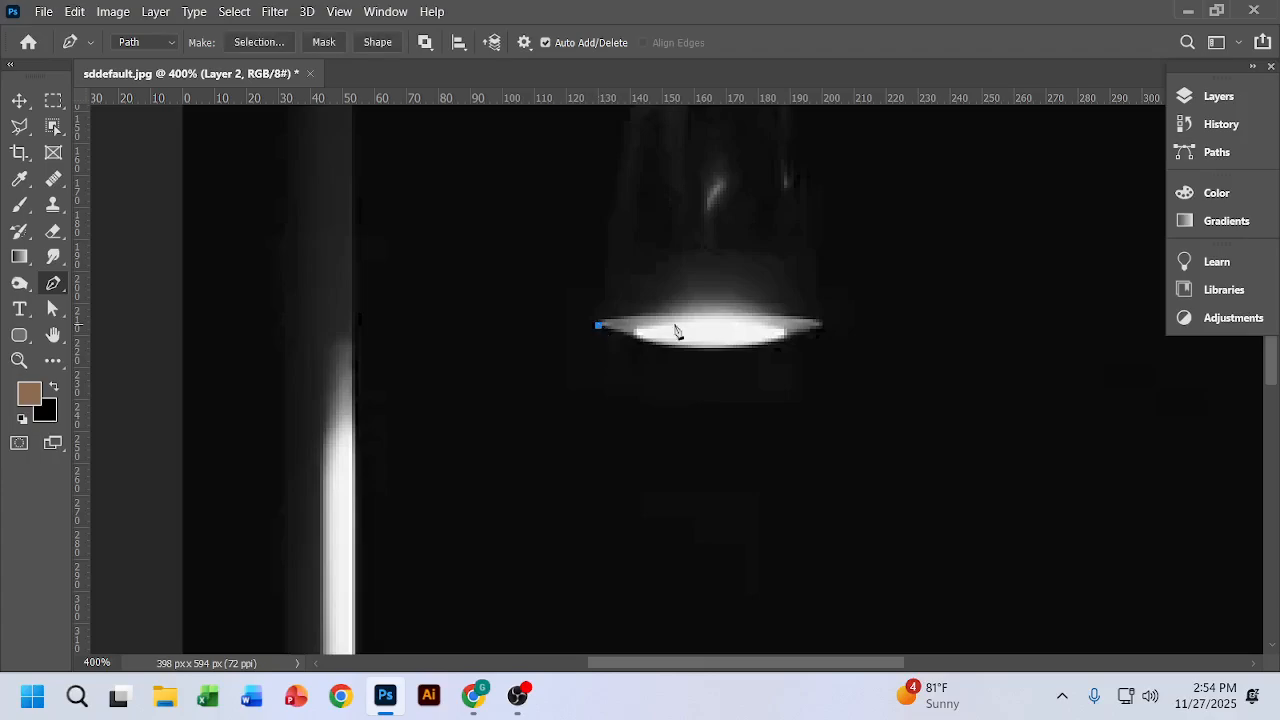
click(823, 330)
scroll(825, 336, down, 1)
scroll(825, 336, down, 4)
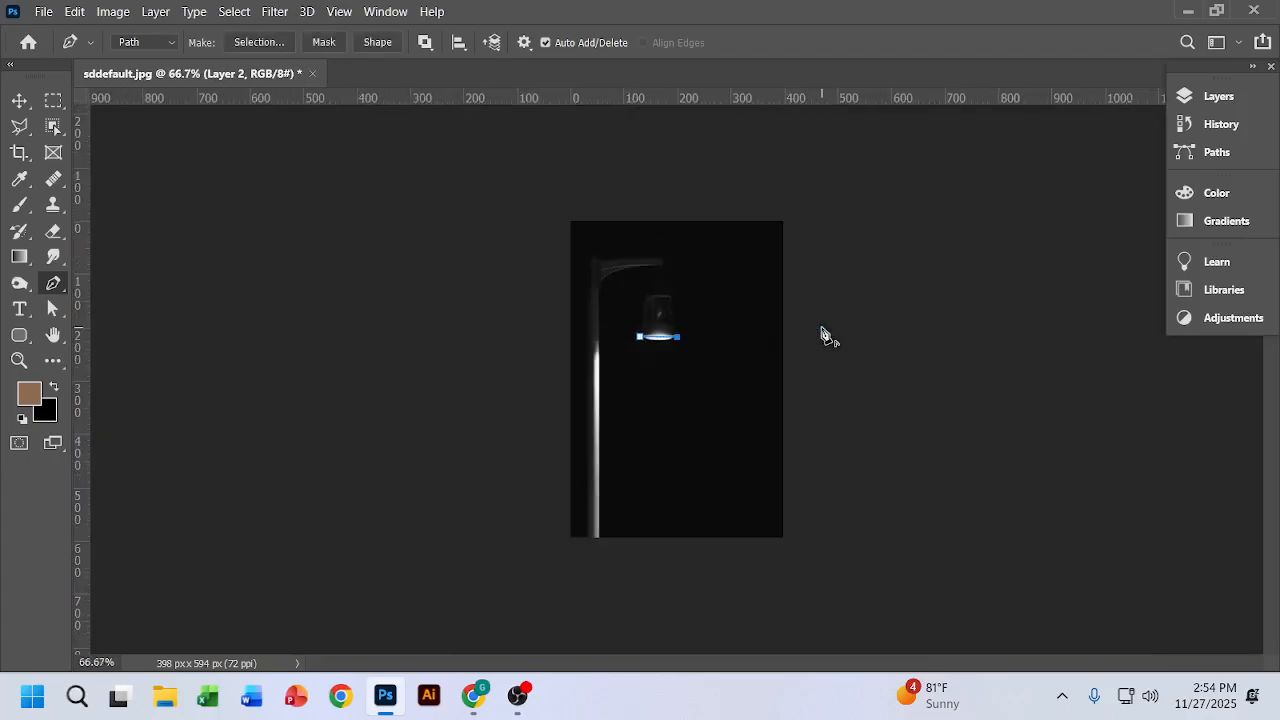
click(716, 511)
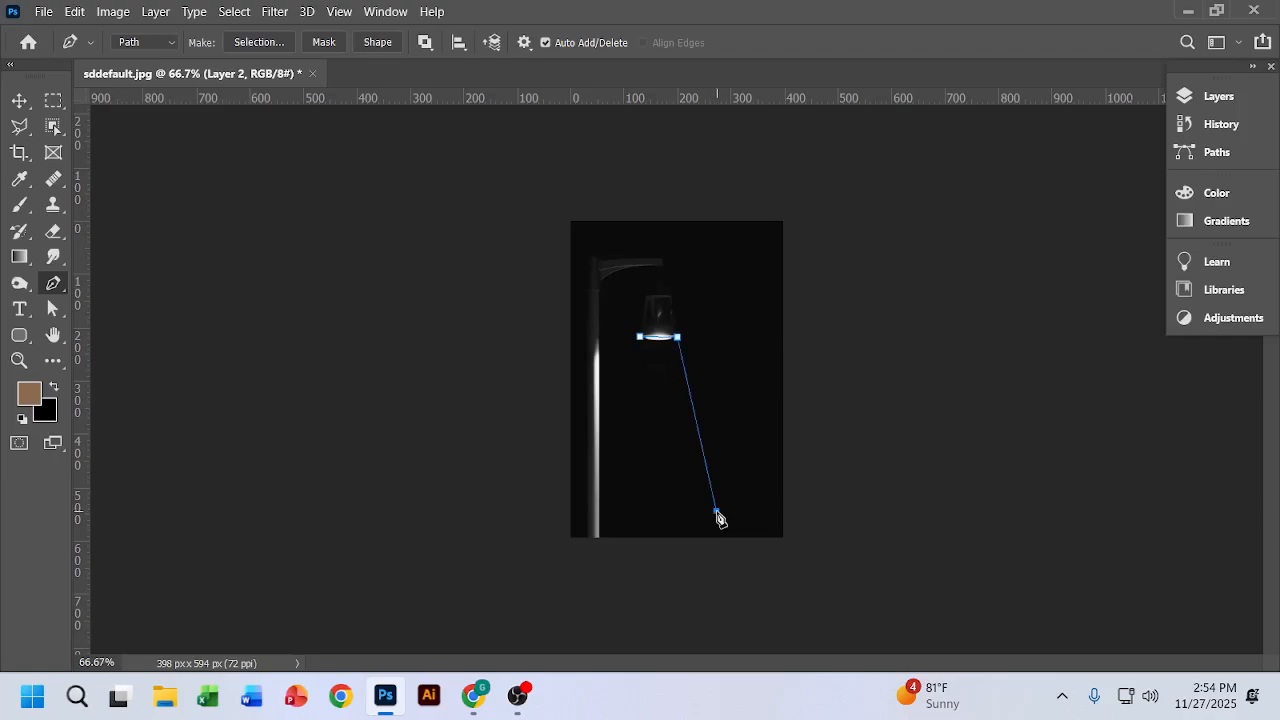
Step: Close the path through the beam's lower-left corner back to its starting point and convert it to a selection
click(600, 514)
click(641, 341)
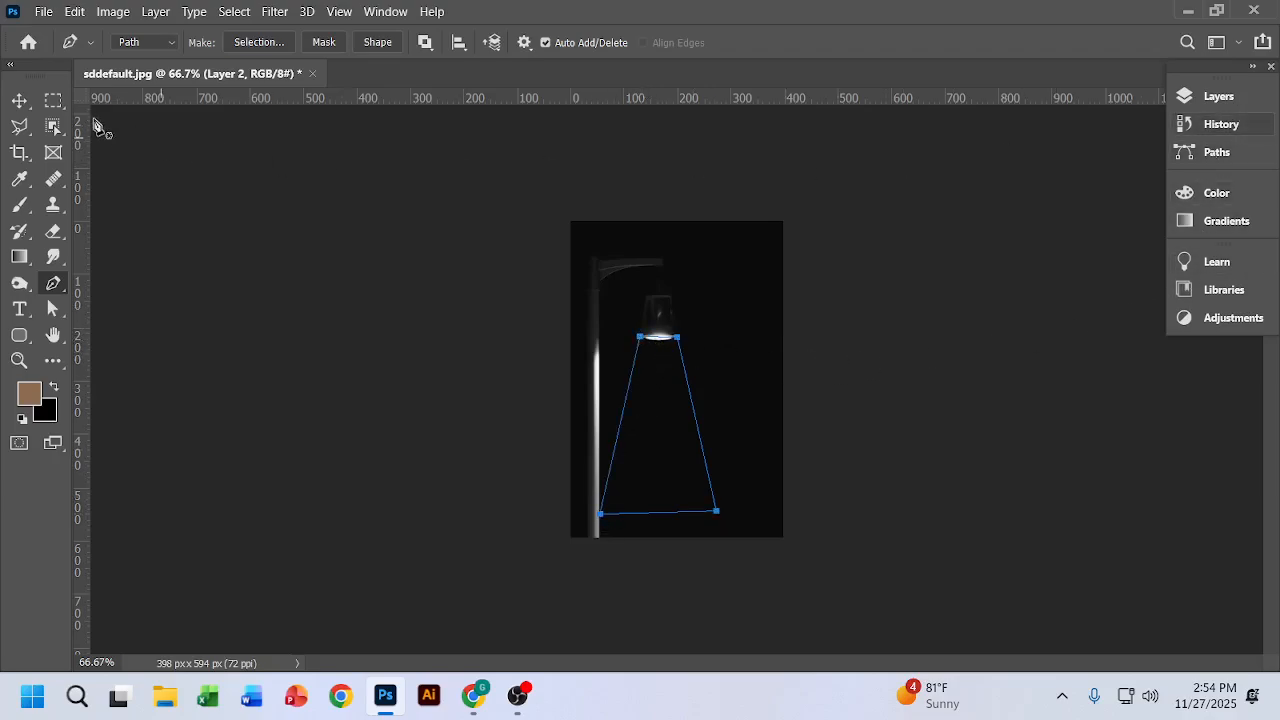
key(ctrl+Return)
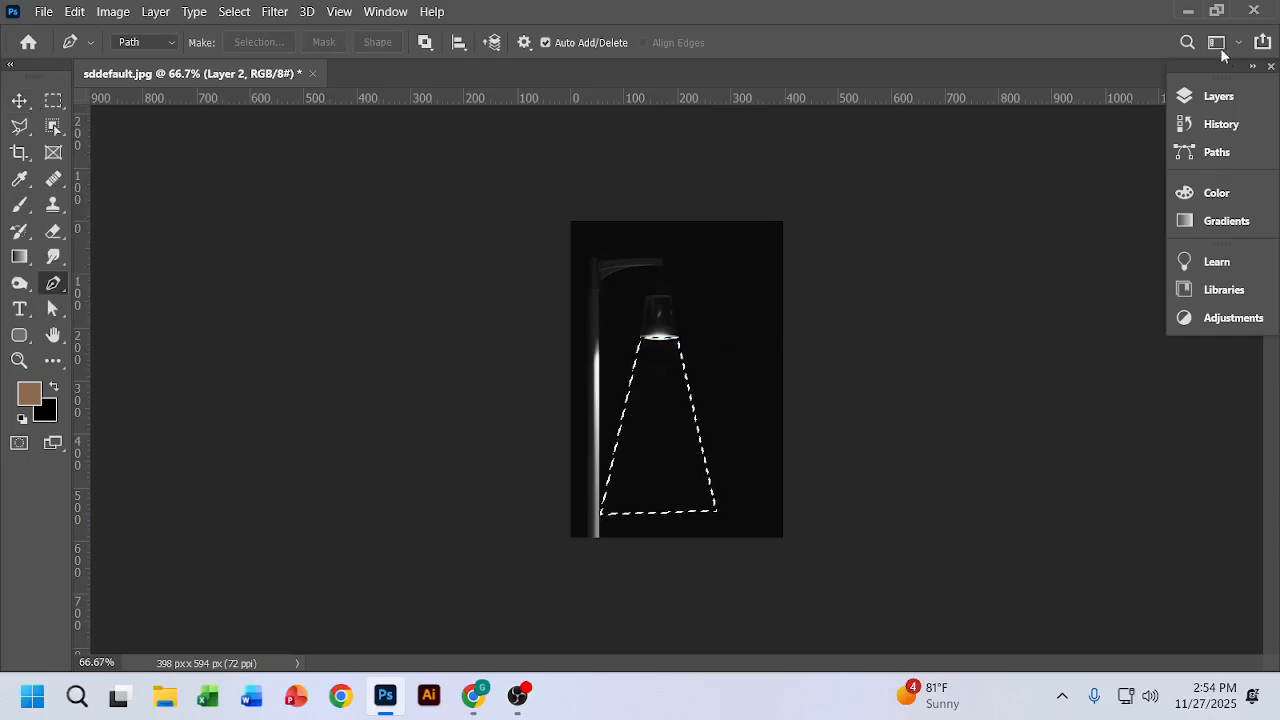
Step: Configure the Gradient tool's gradient with white (ffffff) at both colour stops and 0% opacity at the end stop
click(1216, 96)
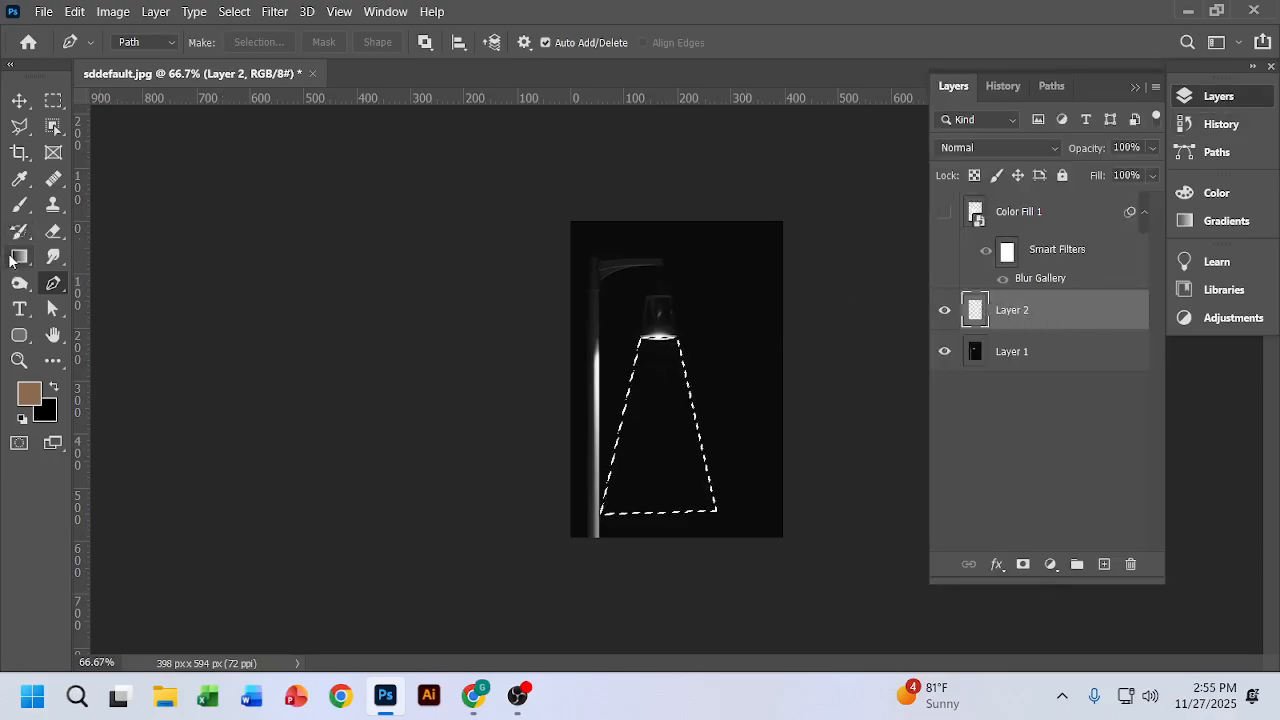
click(19, 258)
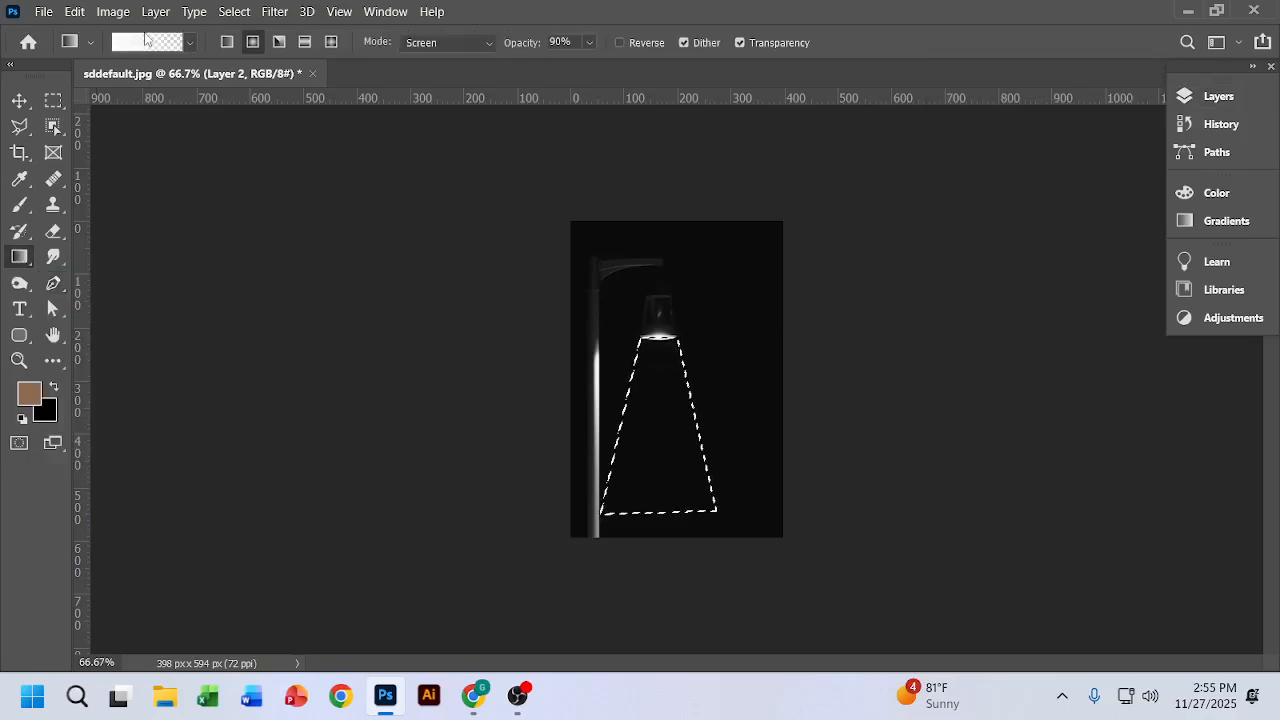
click(136, 47)
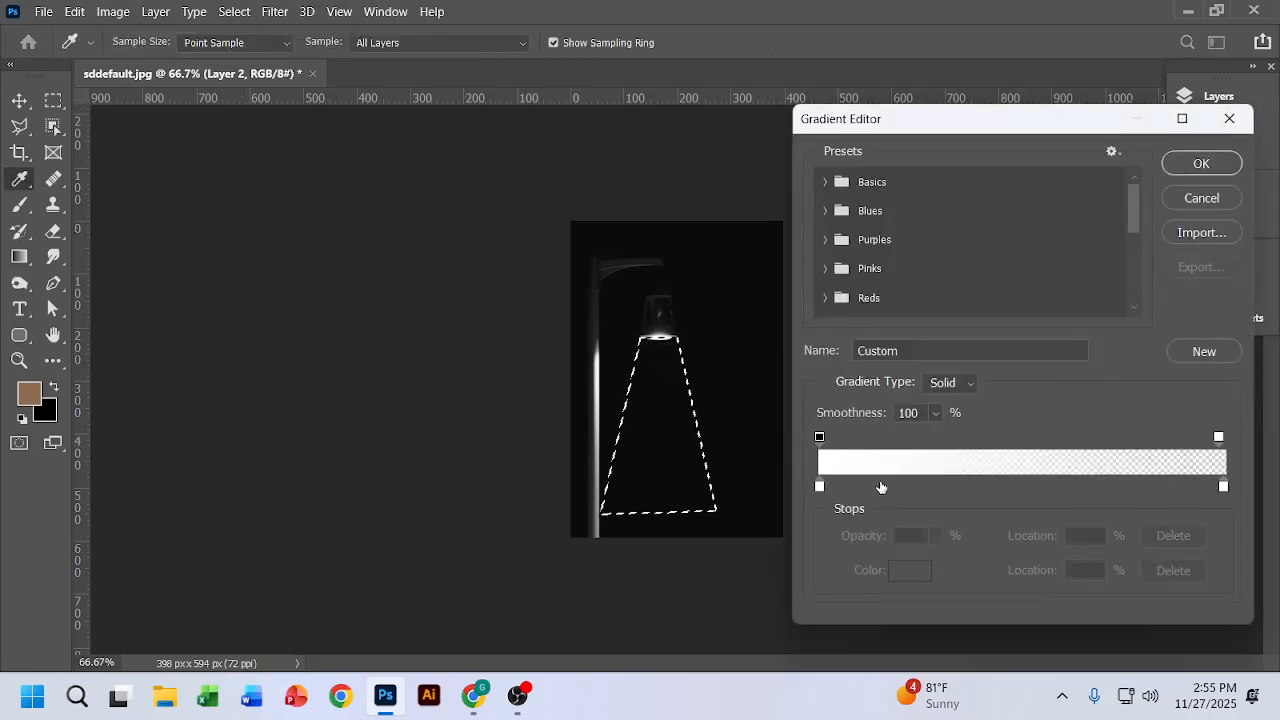
double_click(821, 487)
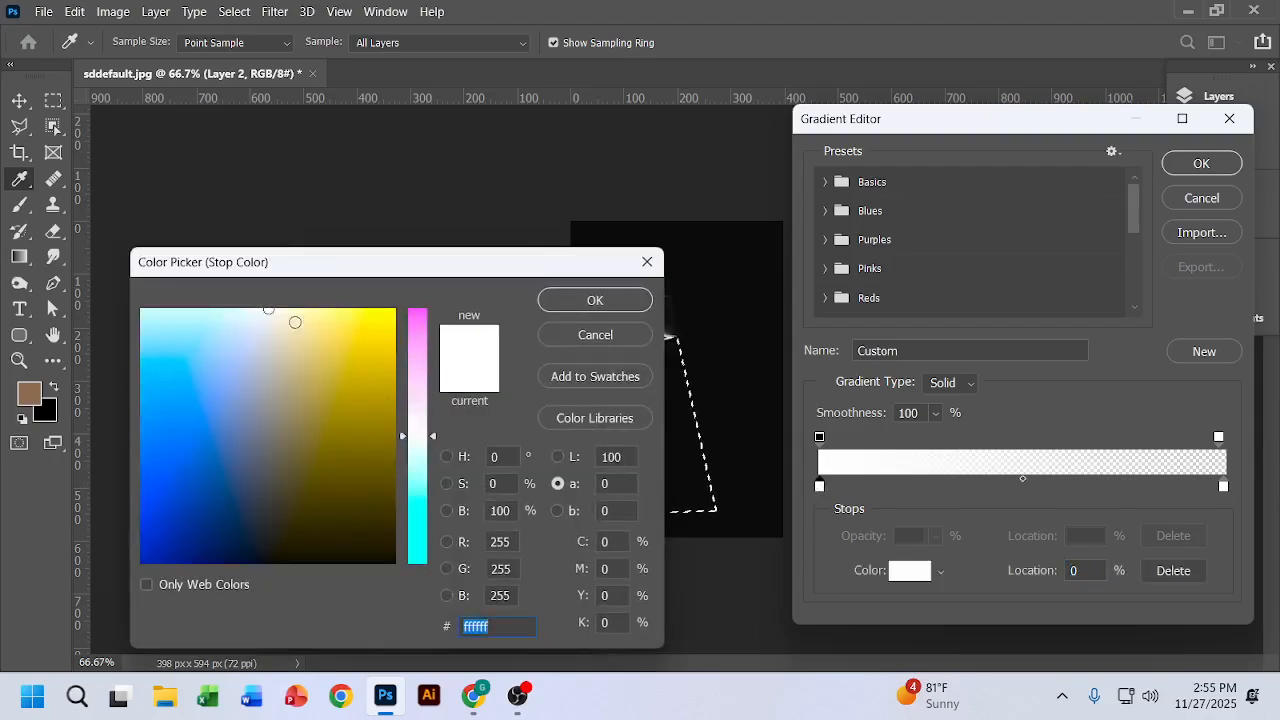
click(596, 300)
double_click(1223, 487)
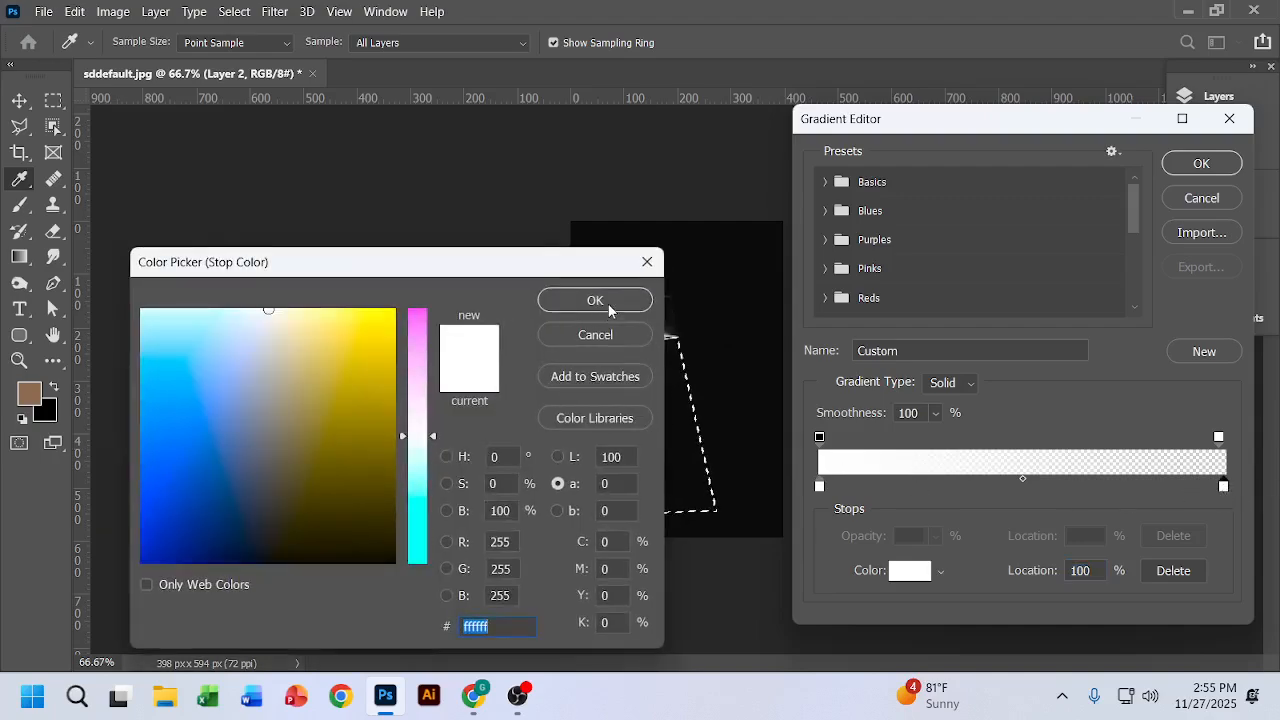
click(596, 300)
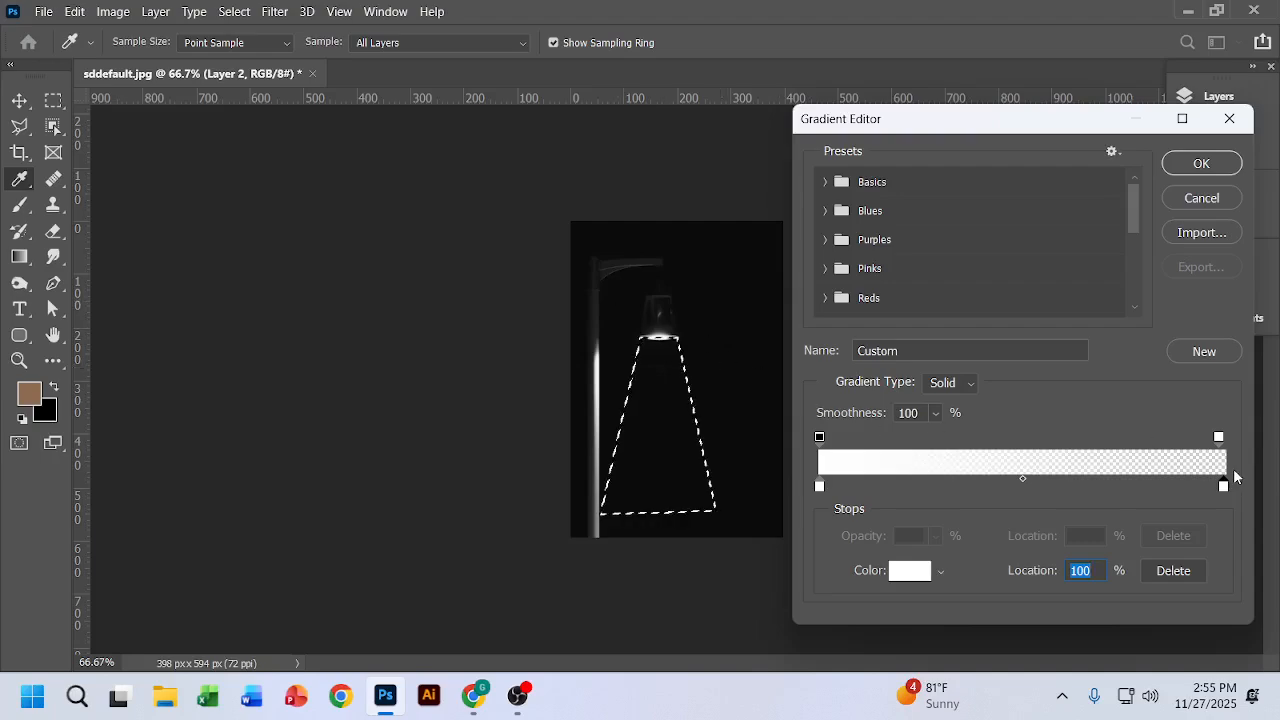
click(1218, 438)
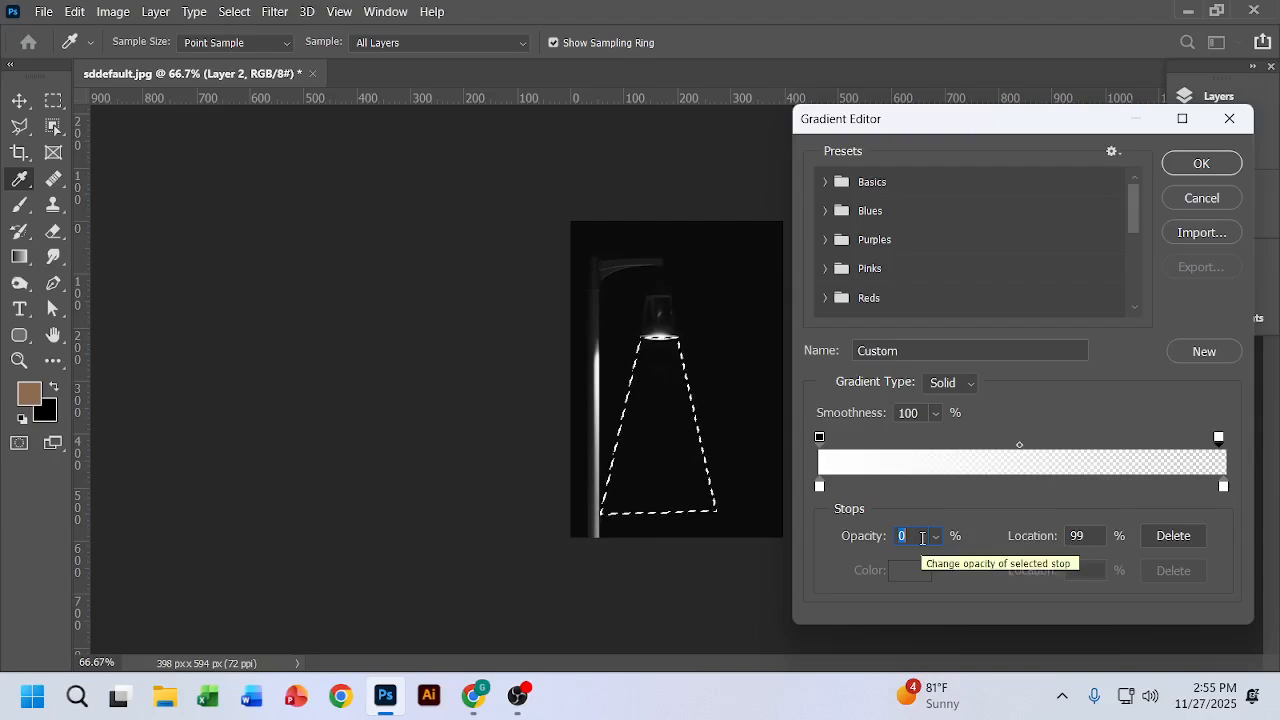
key(Return)
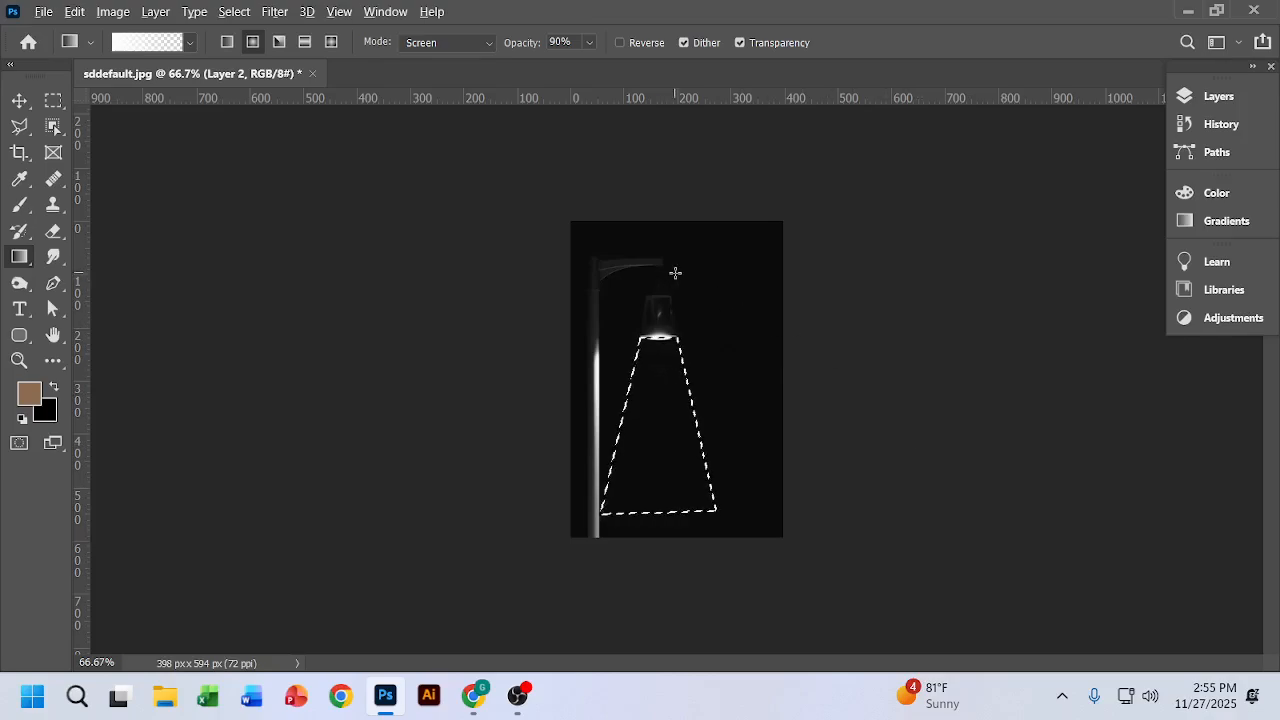
Step: Fill the beam selection on Layer 2 with the radial gradient, running from just above the lamp's rim to the beam's base
scroll(677, 270, up, 2)
scroll(677, 268, down, 6)
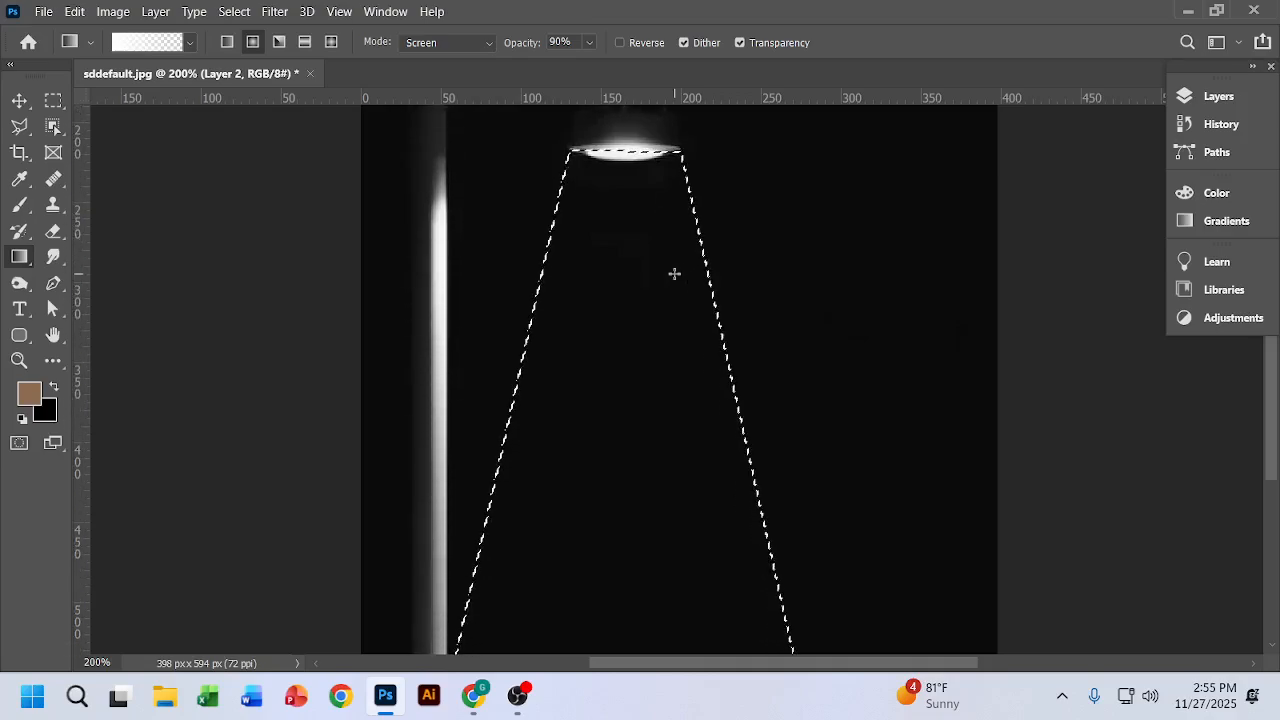
scroll(674, 273, down, 1)
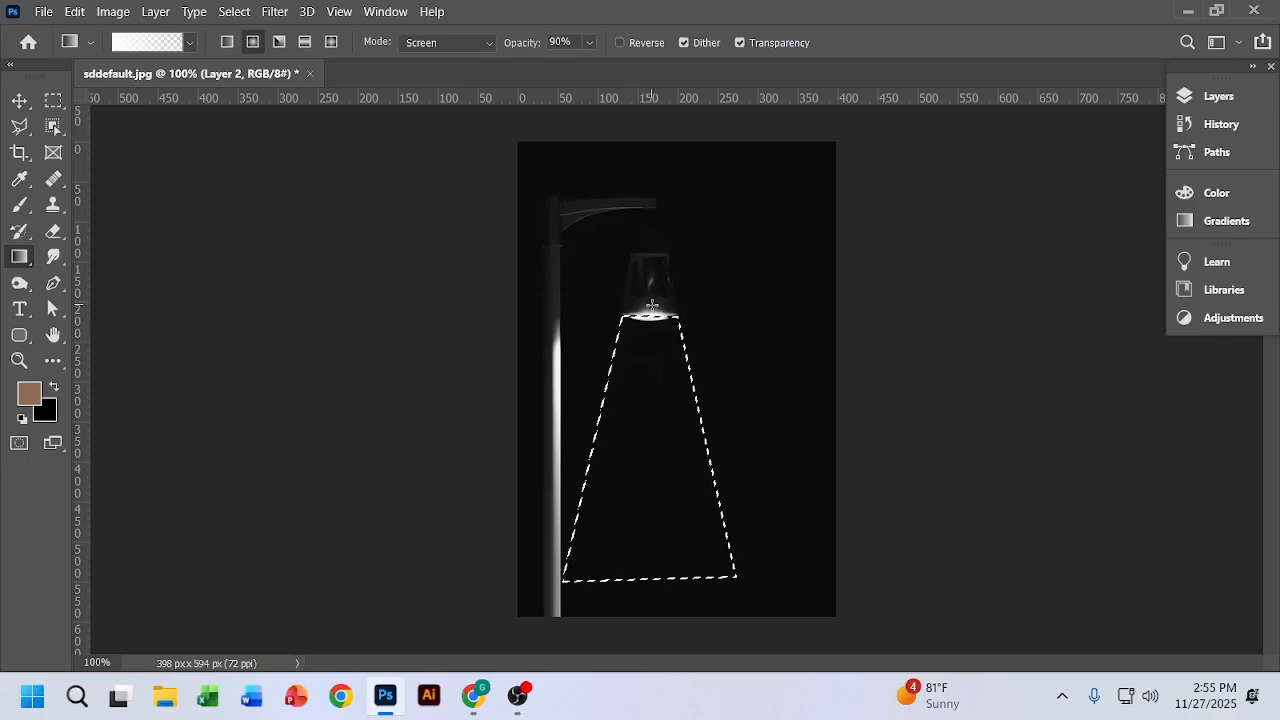
drag(650, 304, 650, 378)
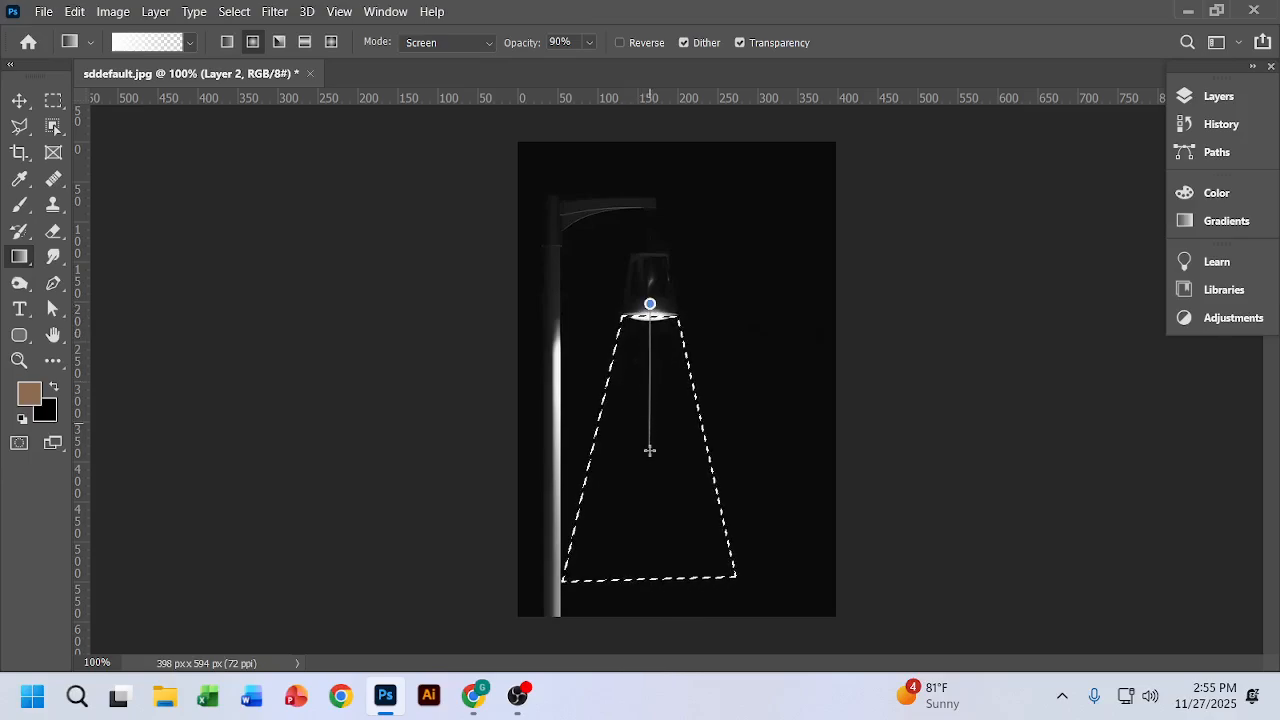
drag(650, 497, 652, 588)
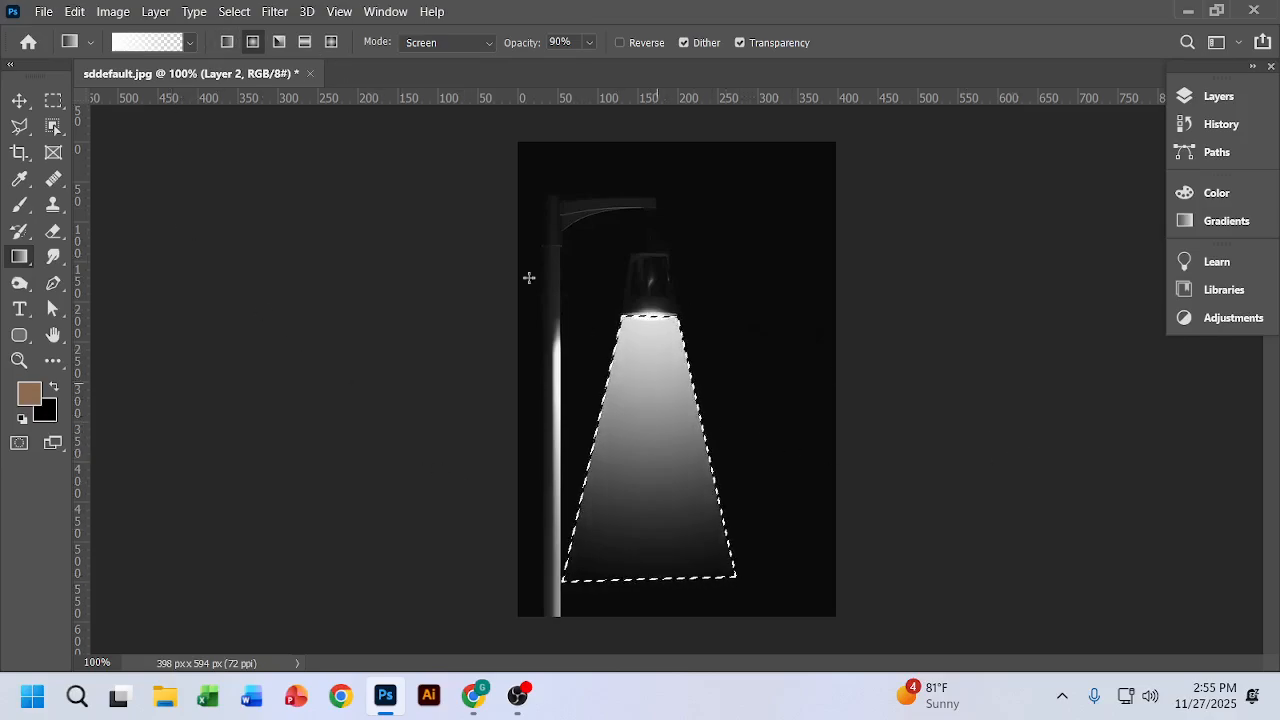
Step: Apply a Gaussian Blur with a 25-pixel radius to the beam on Layer 2
click(284, 14)
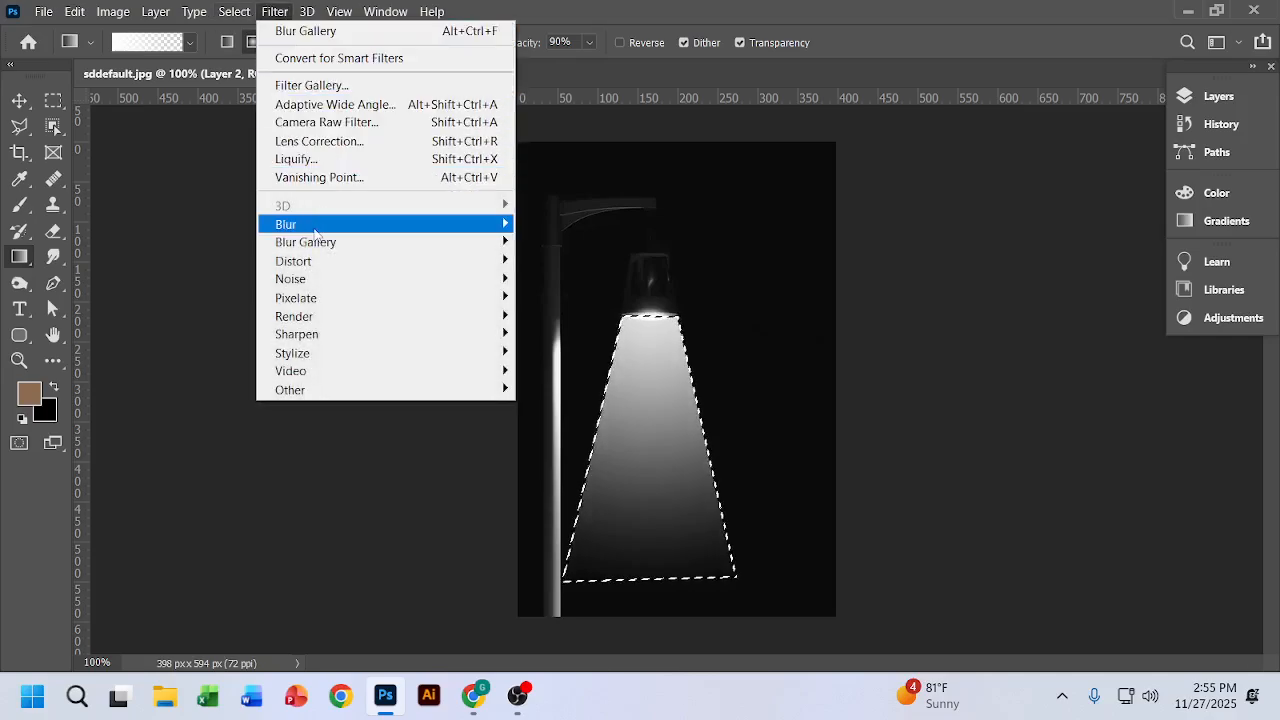
mouse_move(314, 232)
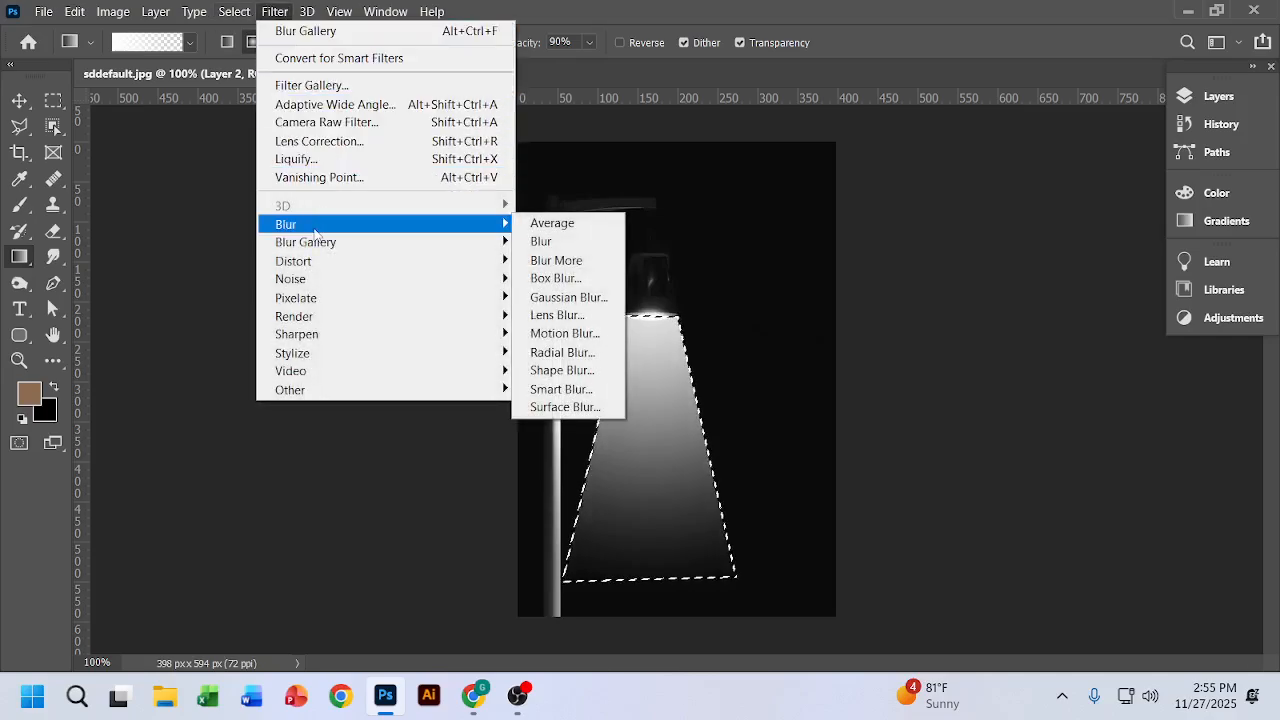
click(568, 297)
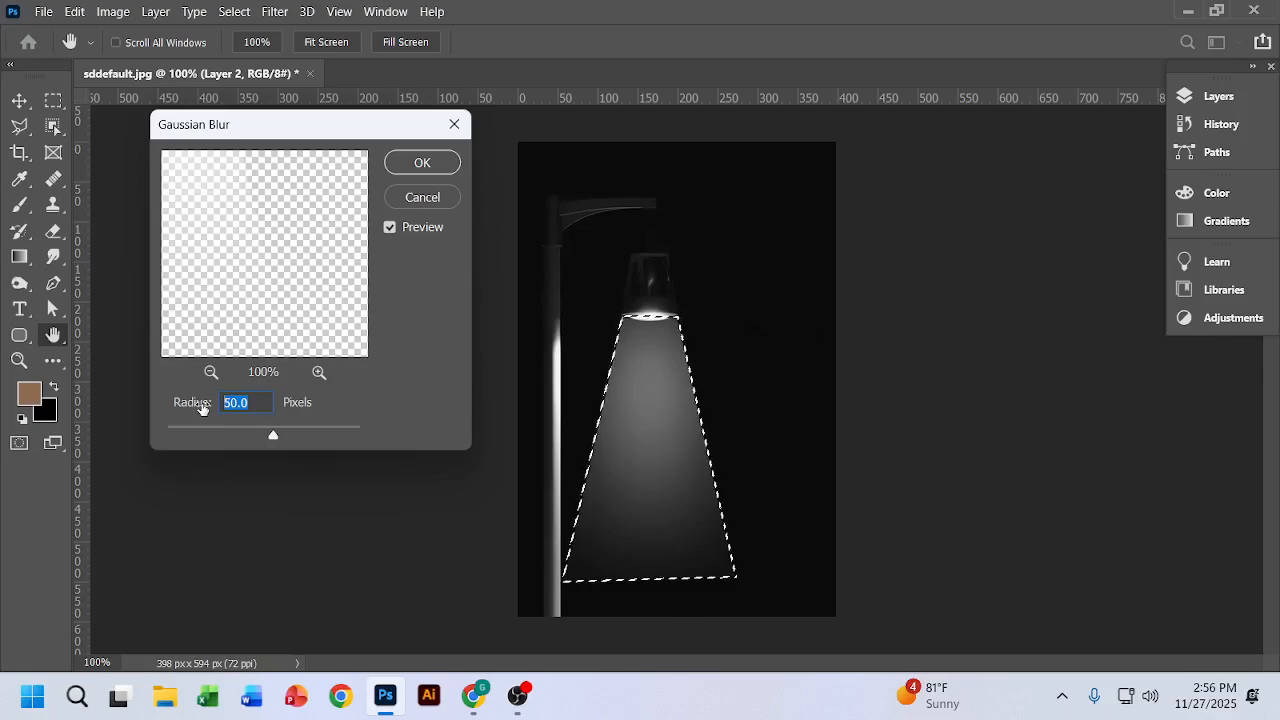
text(35)
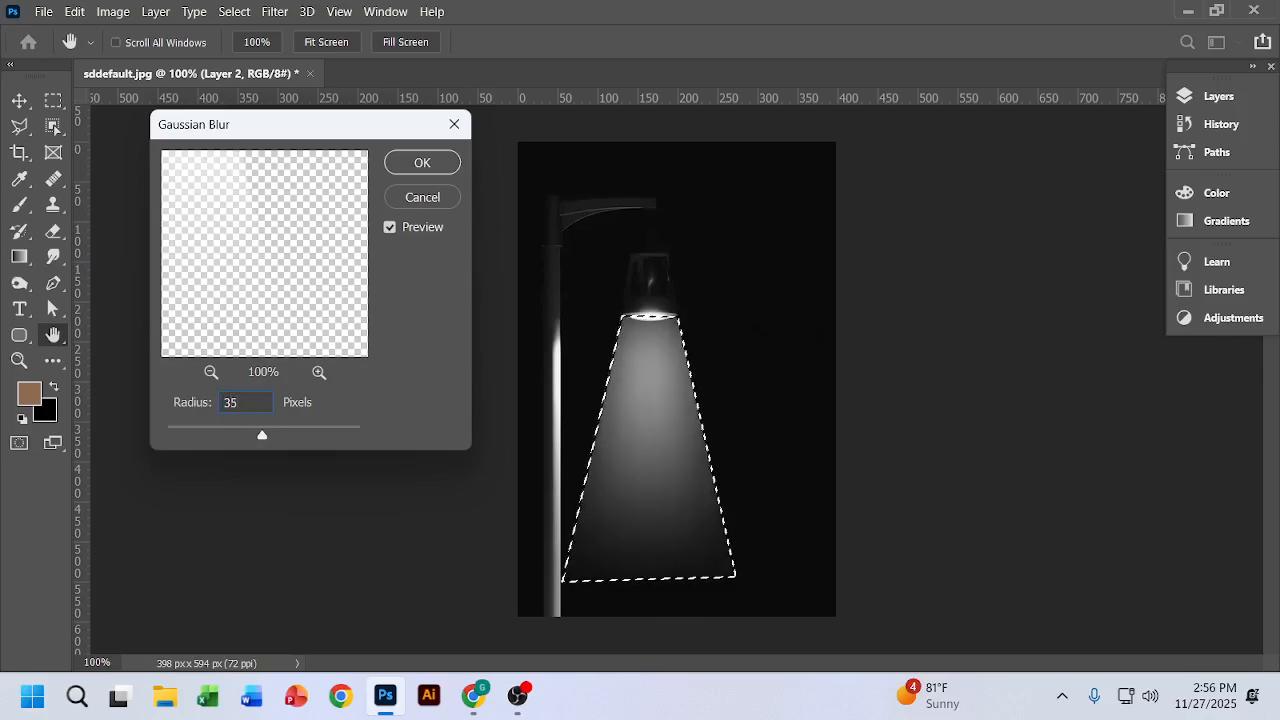
key(BackSpace)
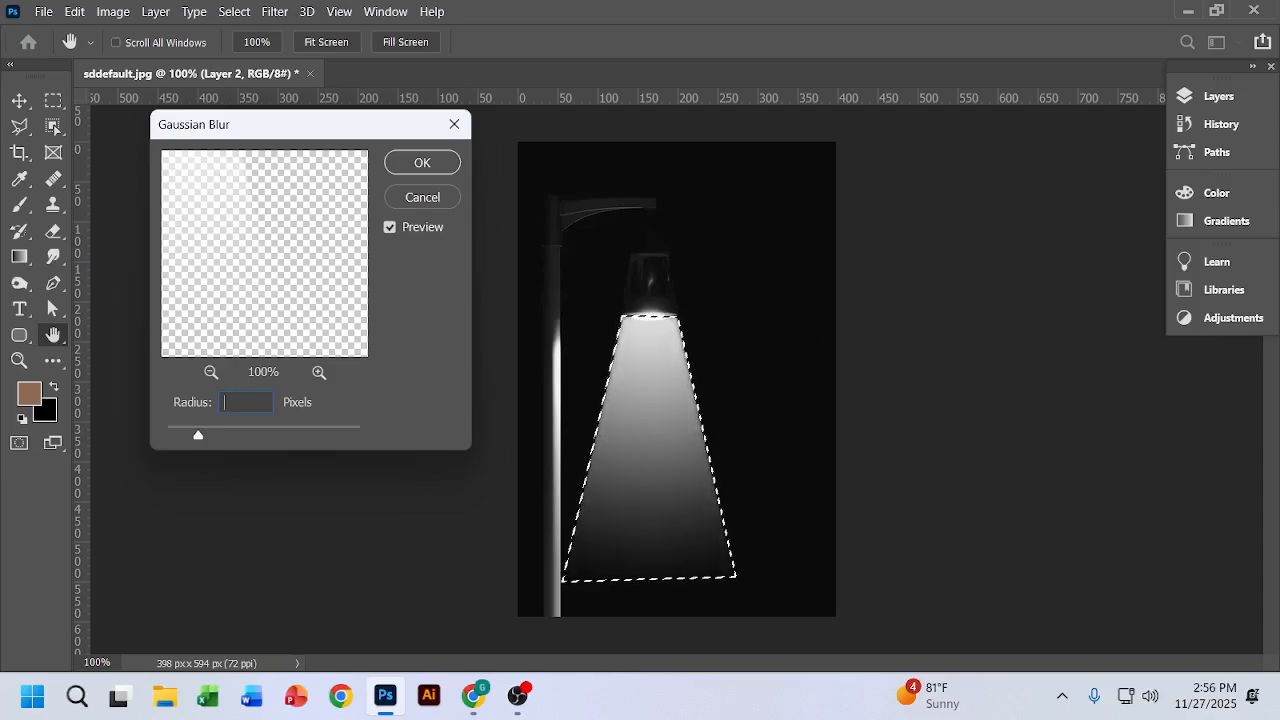
text(25)
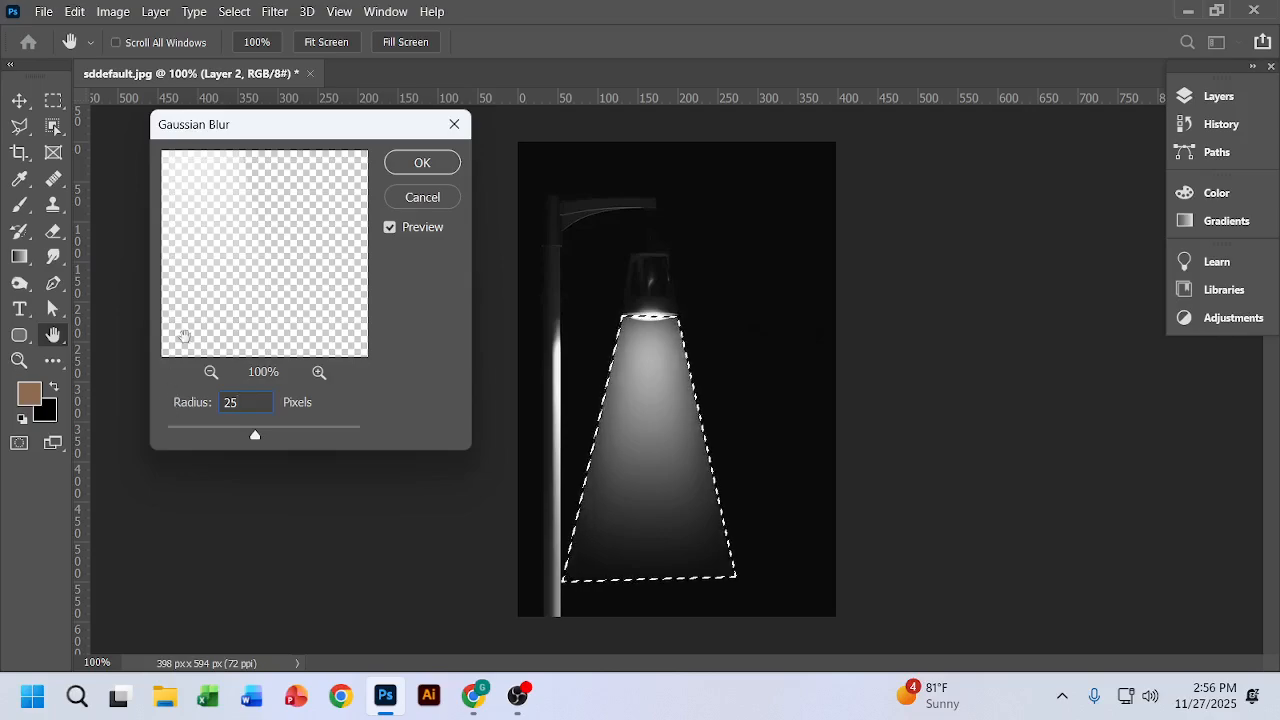
click(417, 166)
key(g)
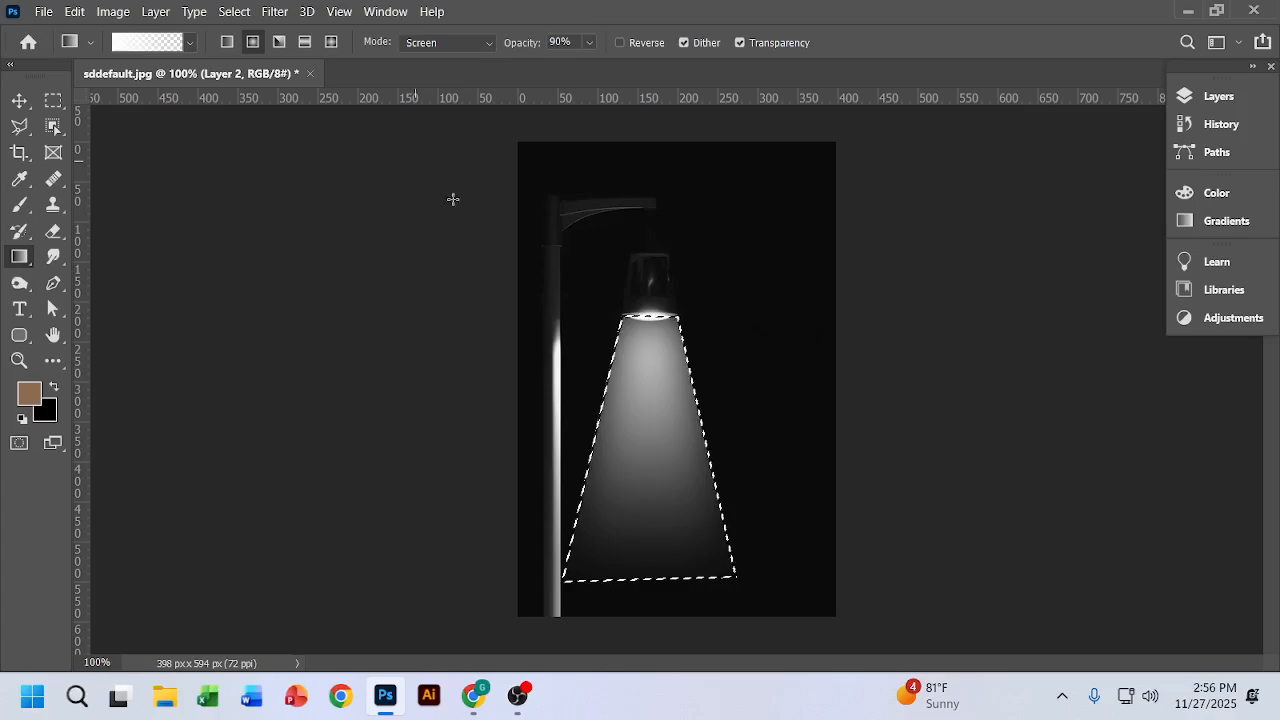
Step: Set Layer 2's blend mode to Overlay and deselect the beam area
click(1214, 97)
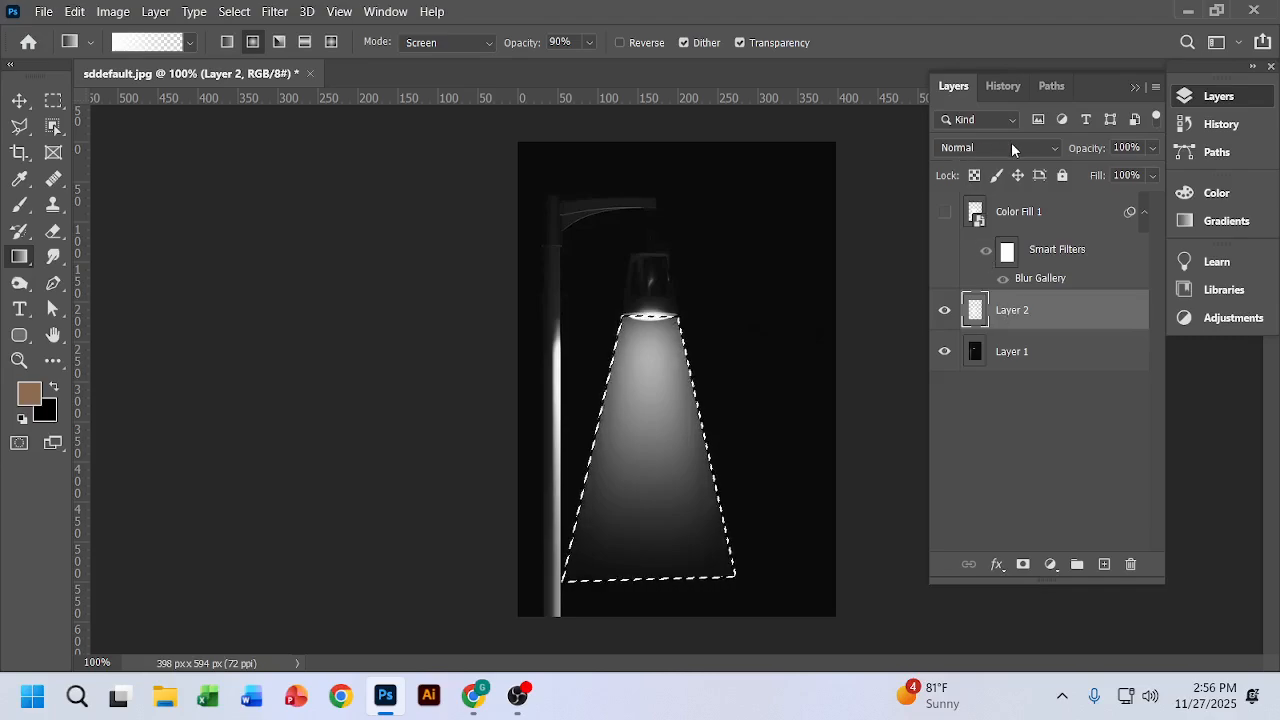
click(1012, 148)
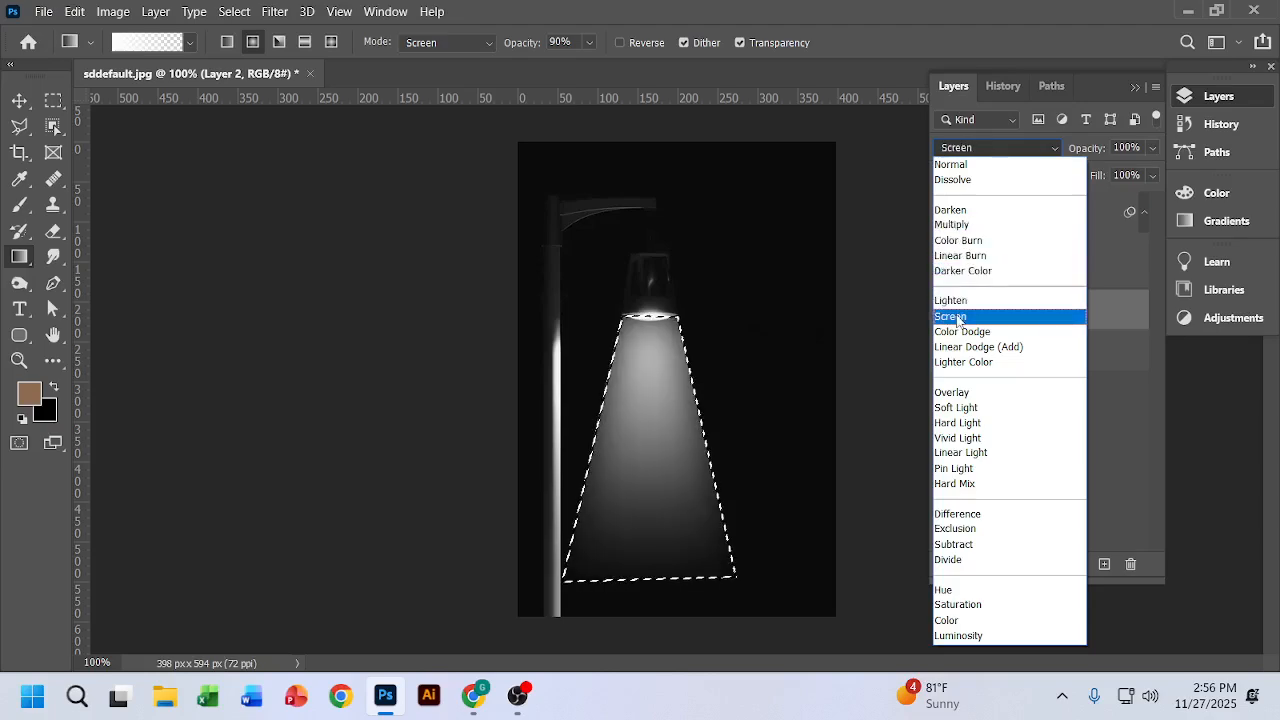
click(960, 392)
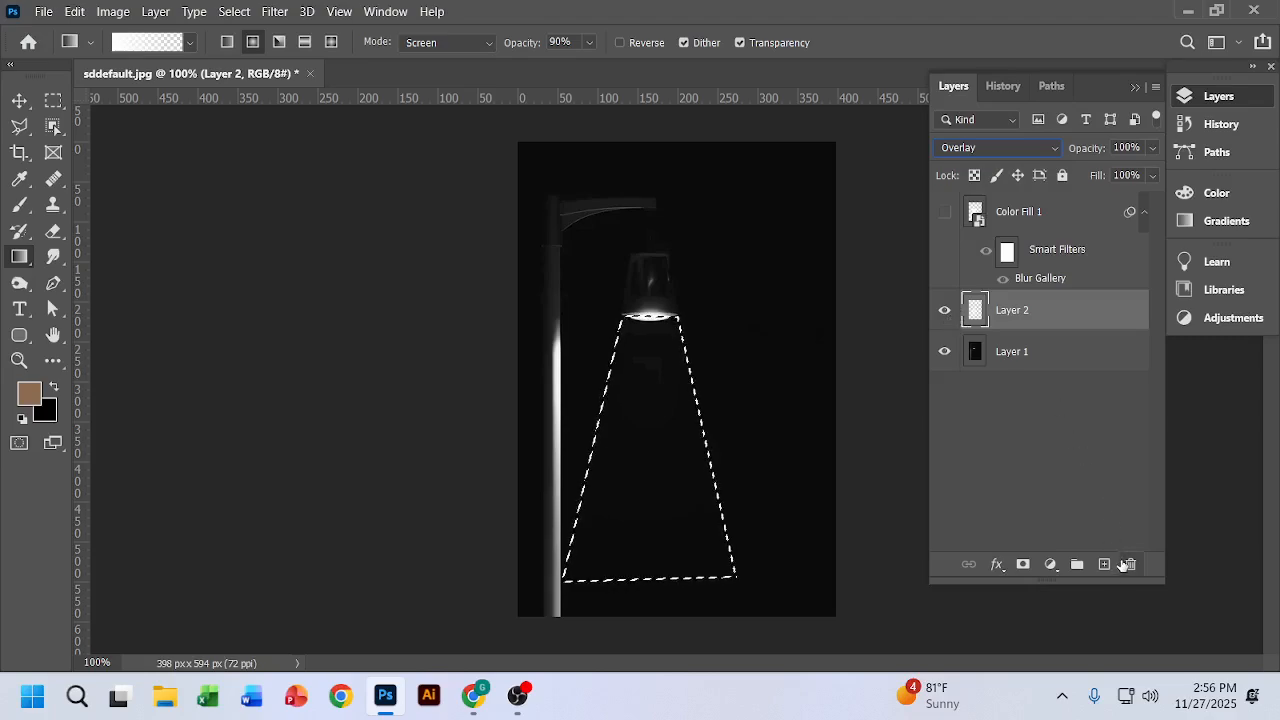
key(ctrl+d)
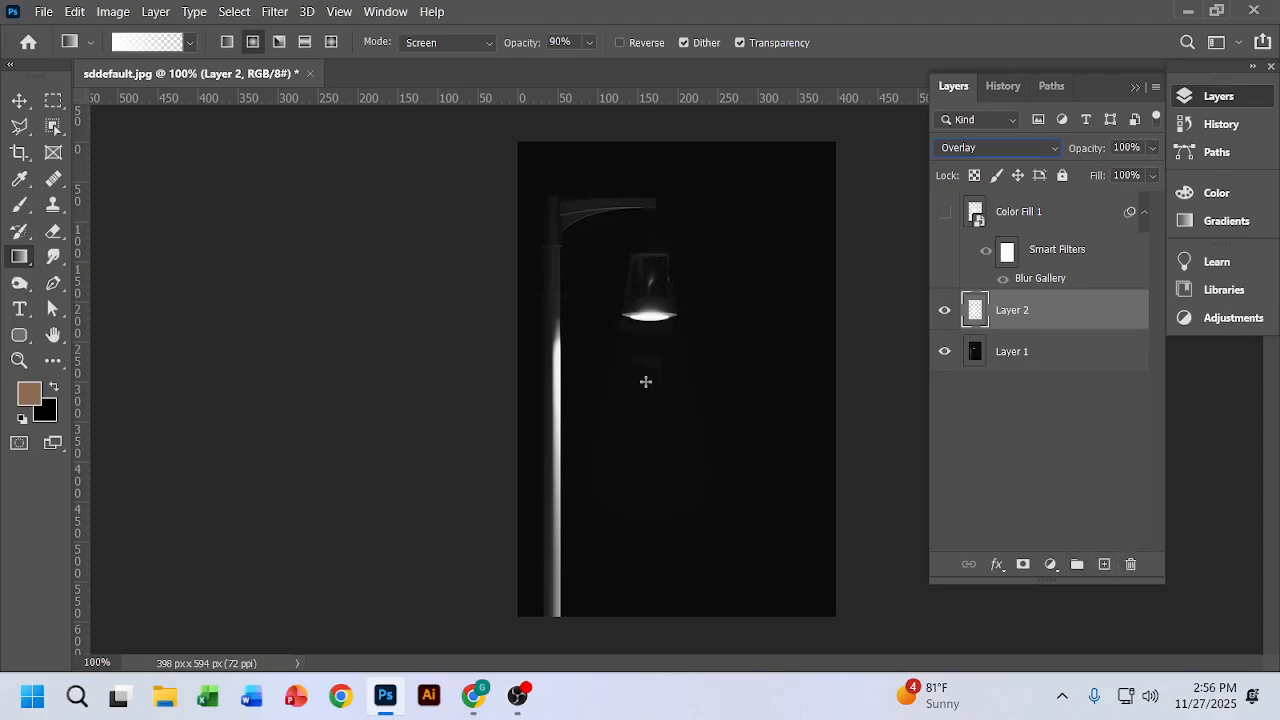
Step: Compare the image with Layer 2 shown and hidden, and view the beam on its own with Layer 1 hidden
click(945, 316)
click(945, 316)
click(945, 316)
click(945, 316)
click(945, 316)
click(942, 352)
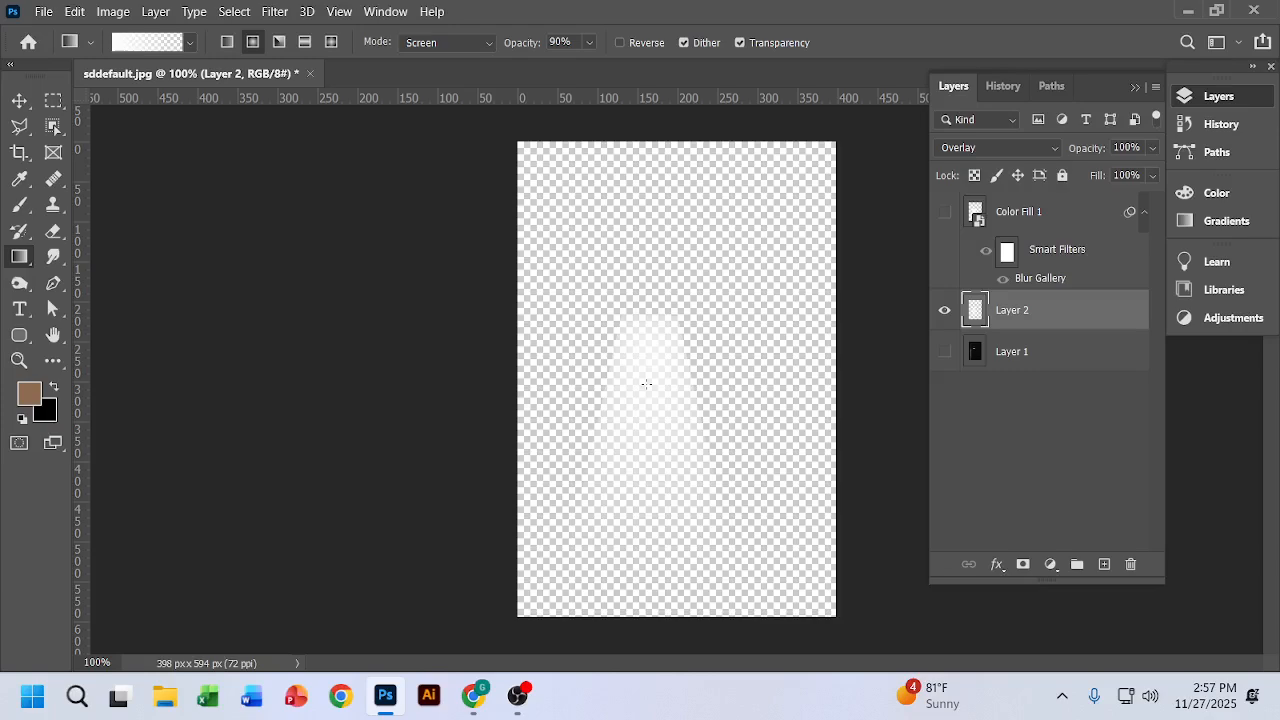
Step: Load Layer 2's pixels as a selection and clear that selection
ctrl+click(974, 314)
right_click(975, 314)
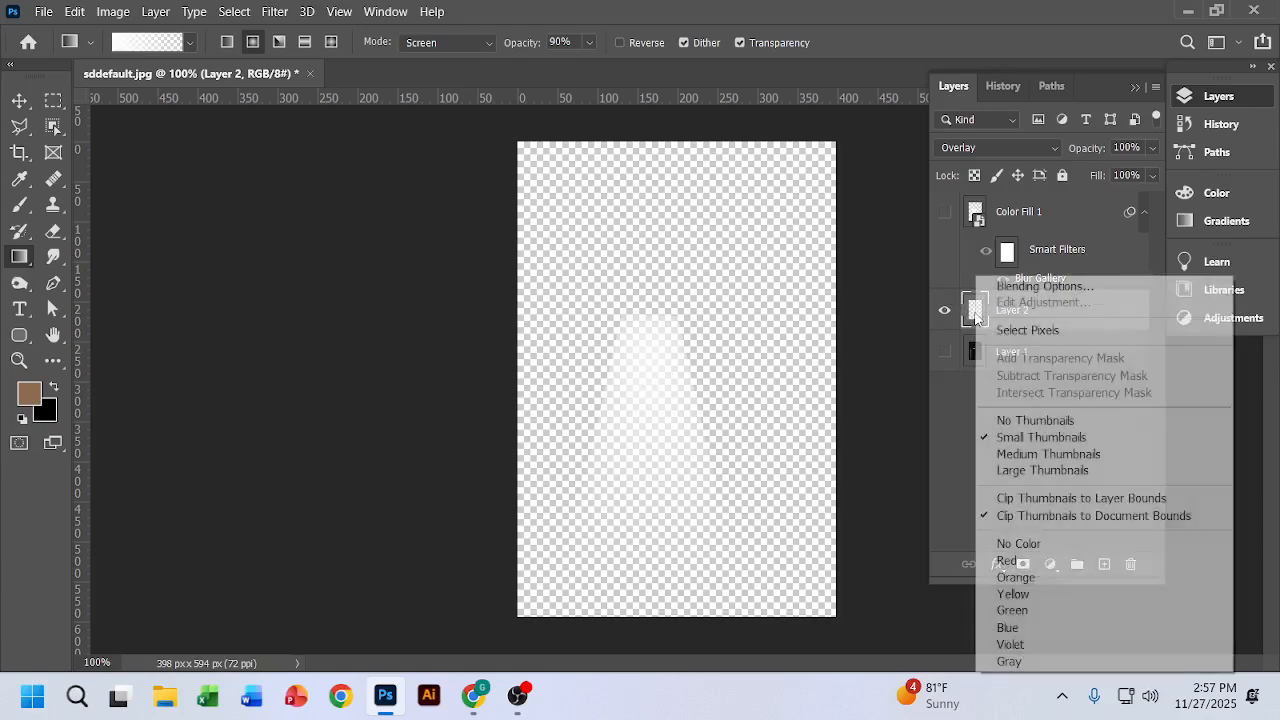
click(1028, 331)
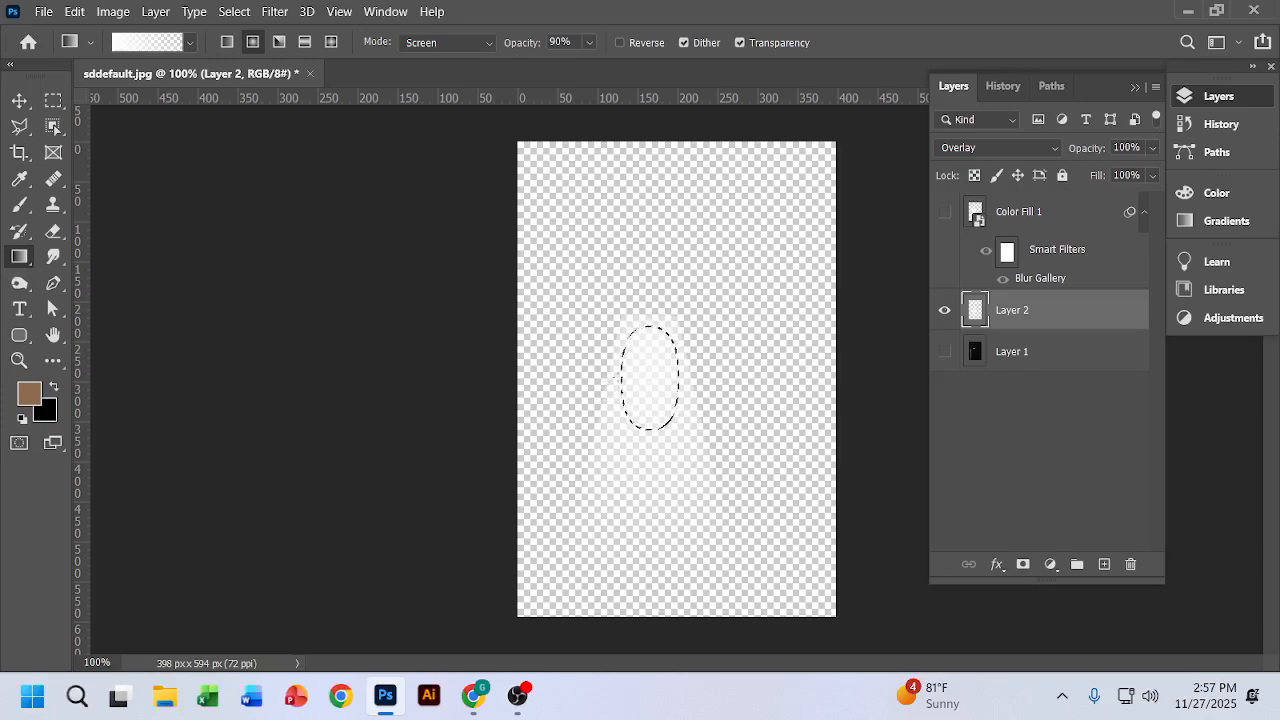
key(ctrl+d)
Step: Undo the clearing, layer visibility, blend mode, blur and gradient fill changes, back to the empty beam selection on Layer 2
key(ctrl+z)
key(ctrl+z)
key(ctrl+z)
key(ctrl+z)
key(ctrl+z)
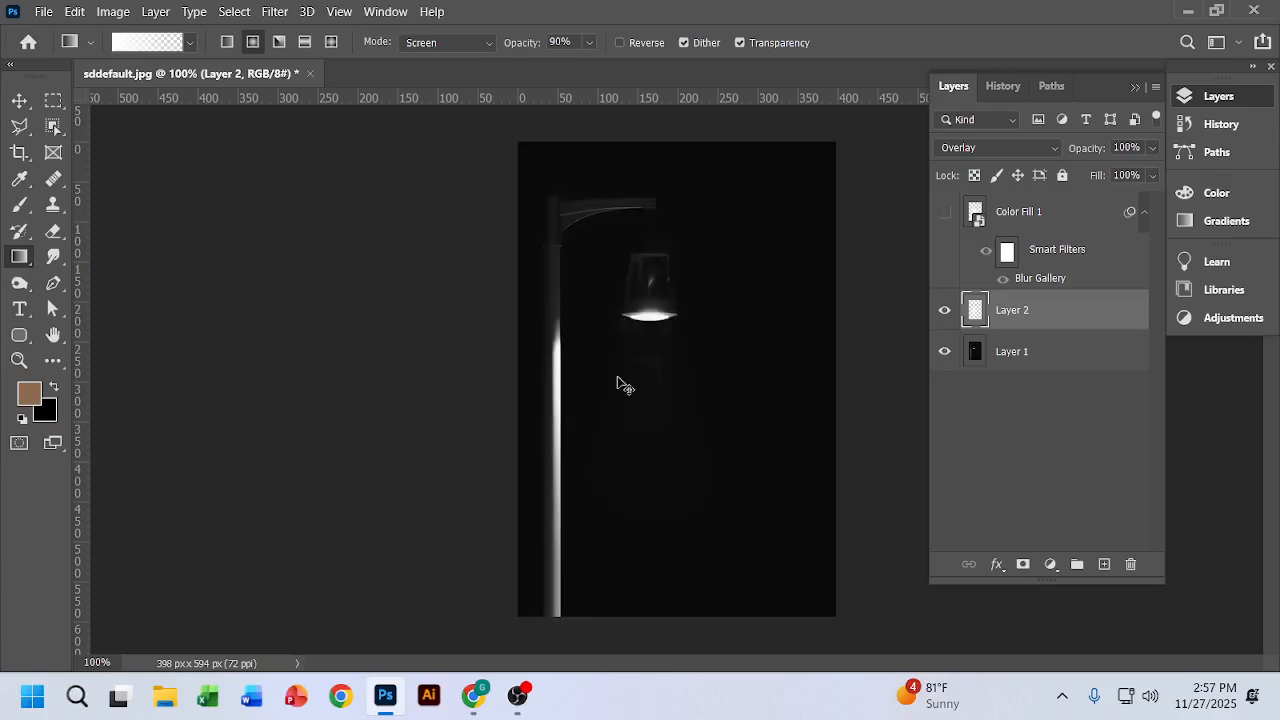
key(ctrl+z)
key(ctrl+z)
key(ctrl+z)
key(ctrl+z)
key(ctrl+z)
key(ctrl+z)
key(ctrl+z)
key(ctrl+z)
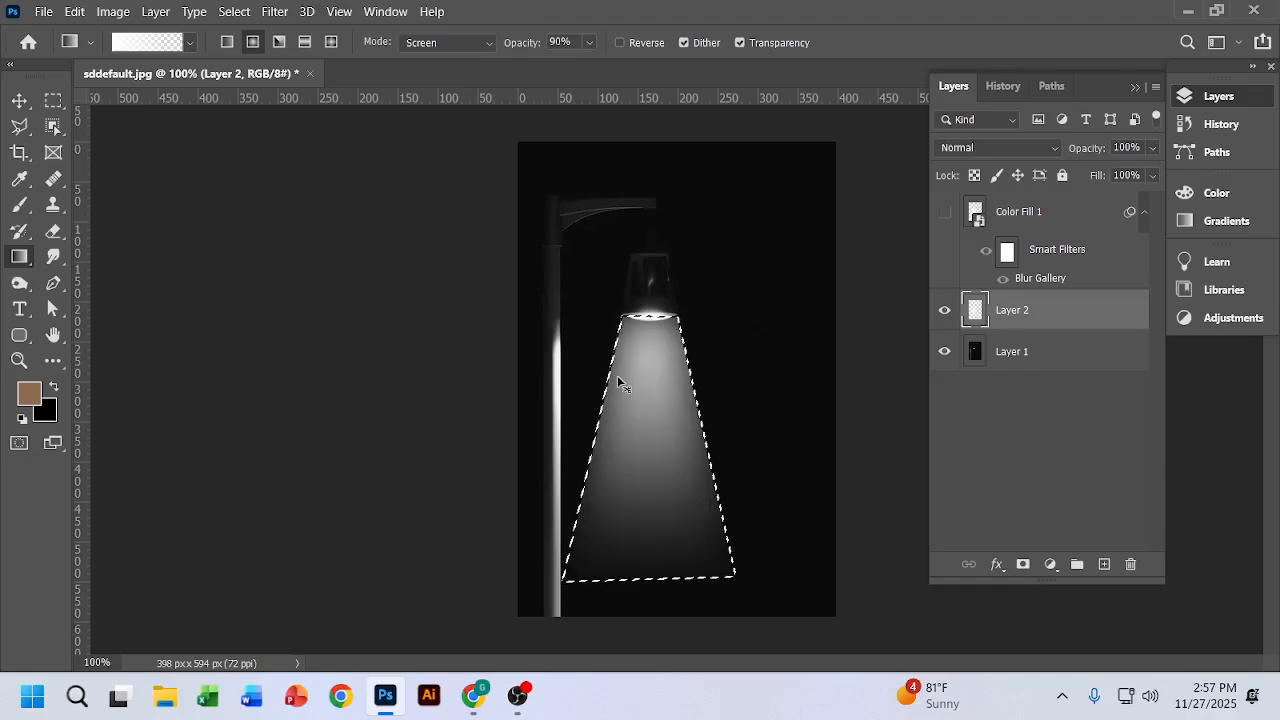
key(ctrl+z)
key(ctrl+z)
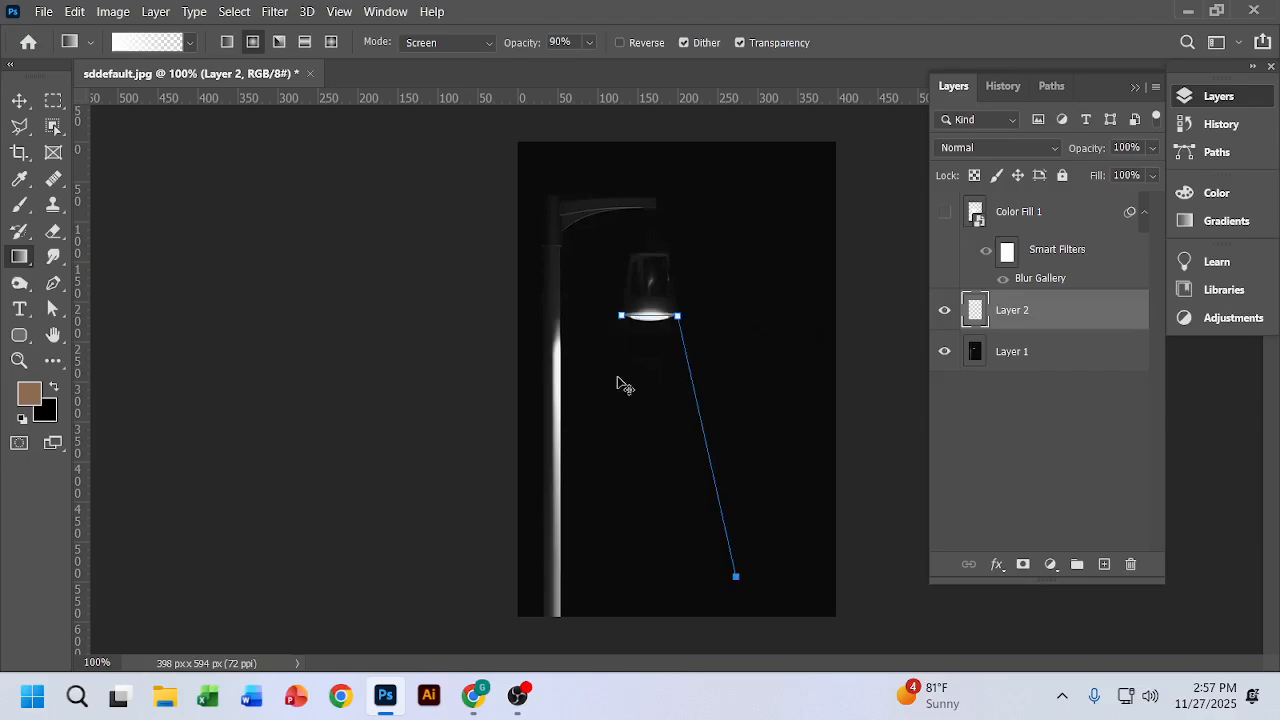
key(ctrl+shift+z)
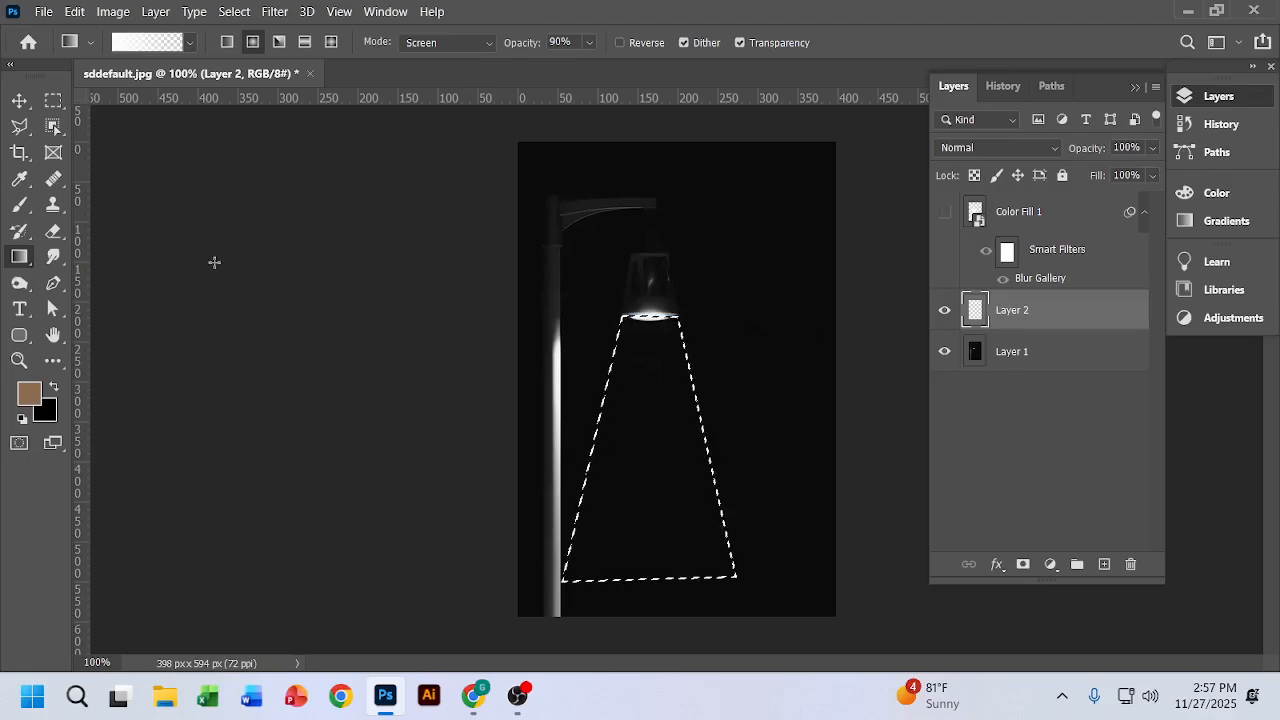
Step: Add a pale cream colour stop at 60% to the white-to-transparent gradient
click(147, 42)
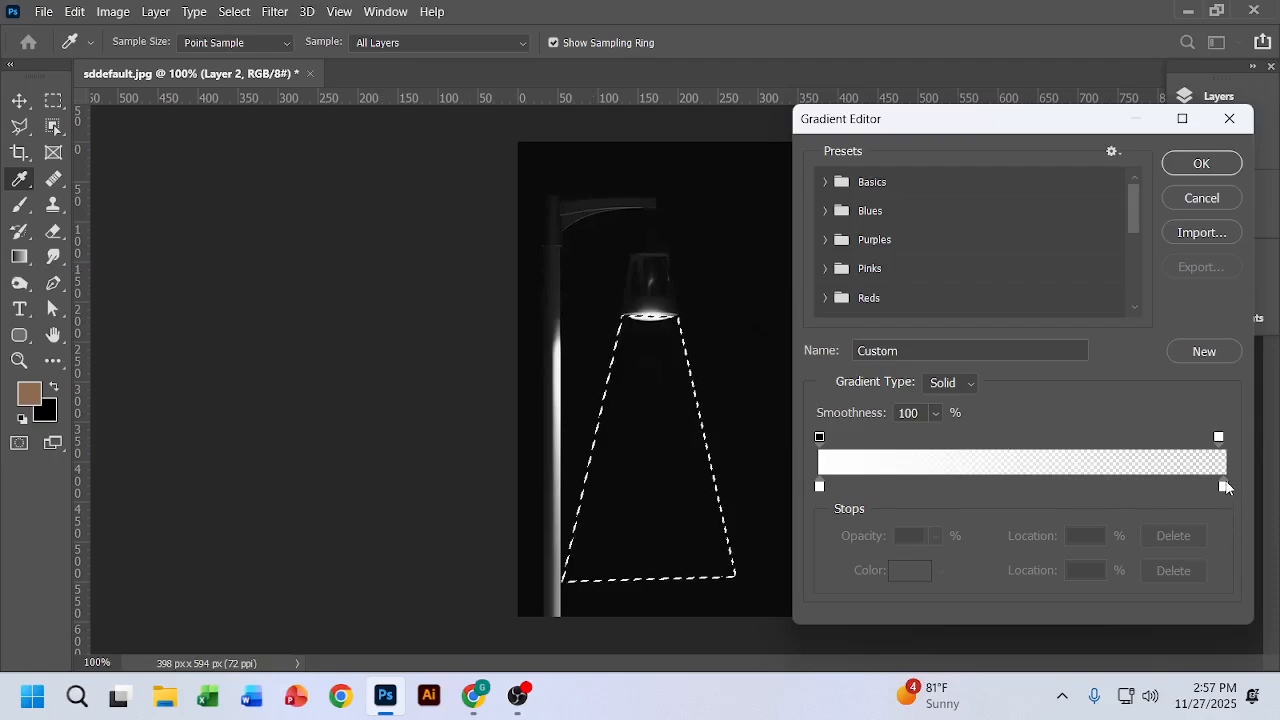
click(1064, 486)
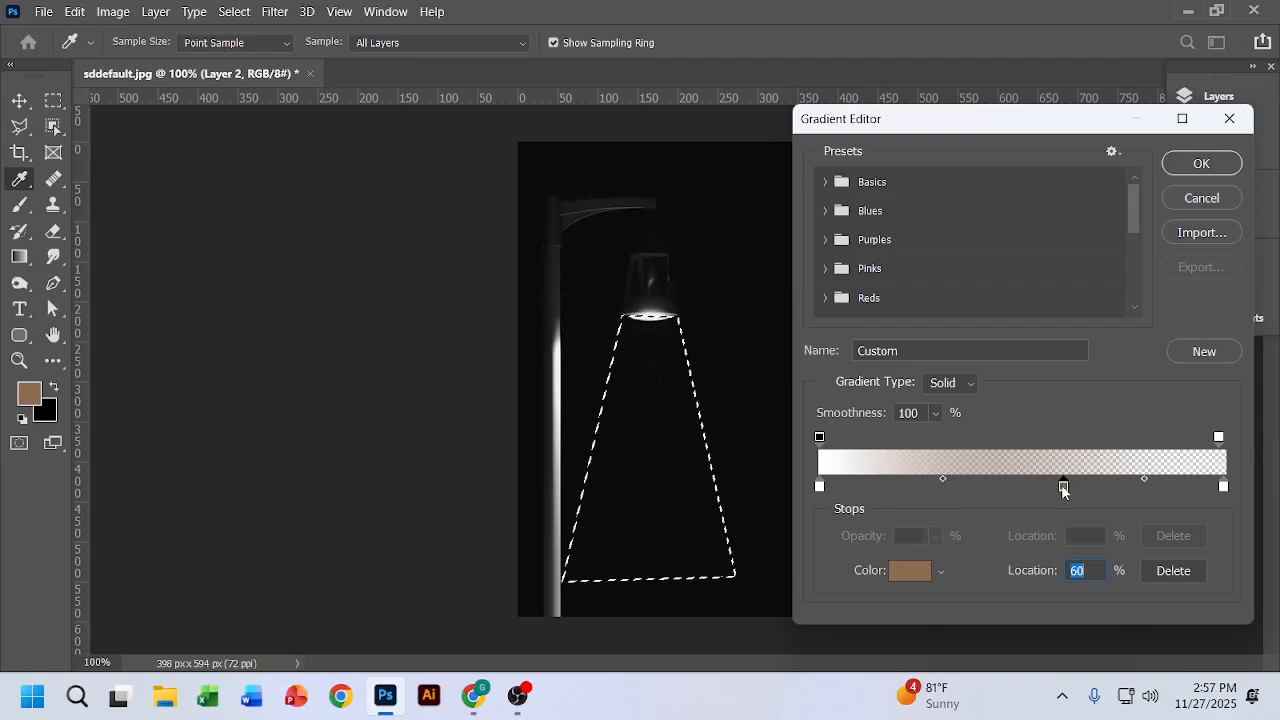
double_click(1064, 488)
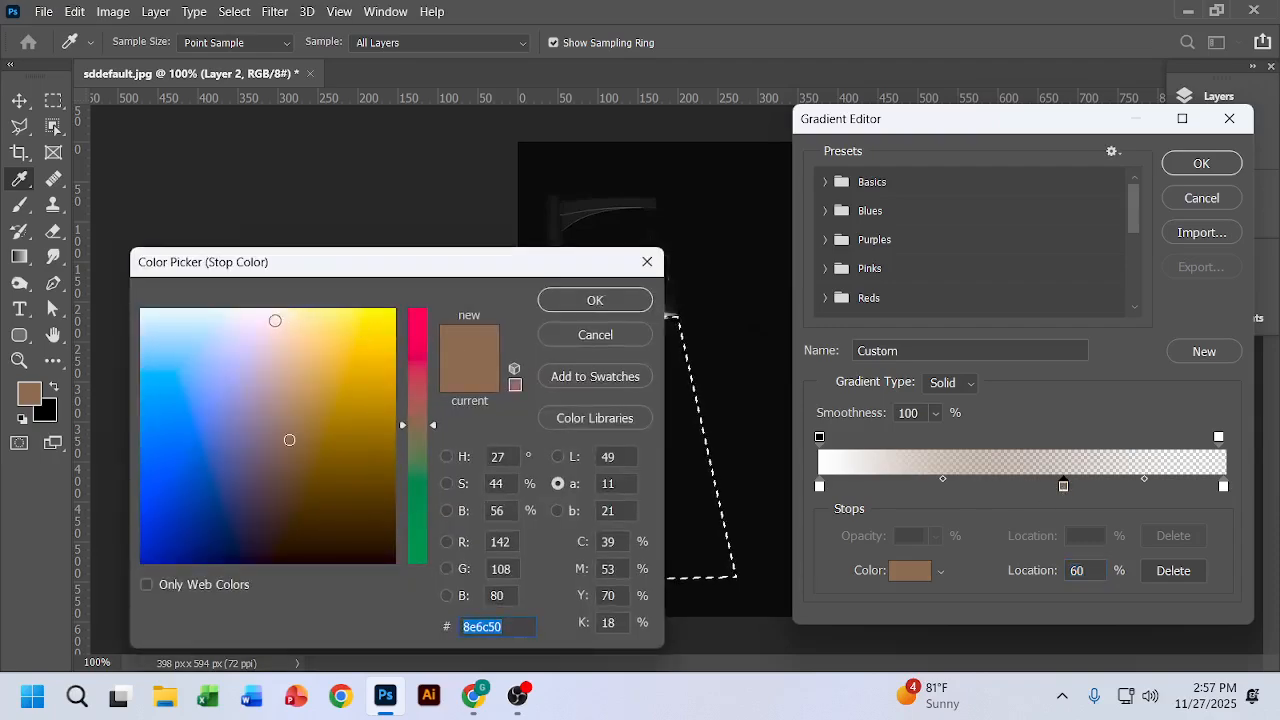
click(272, 306)
drag(272, 303, 284, 306)
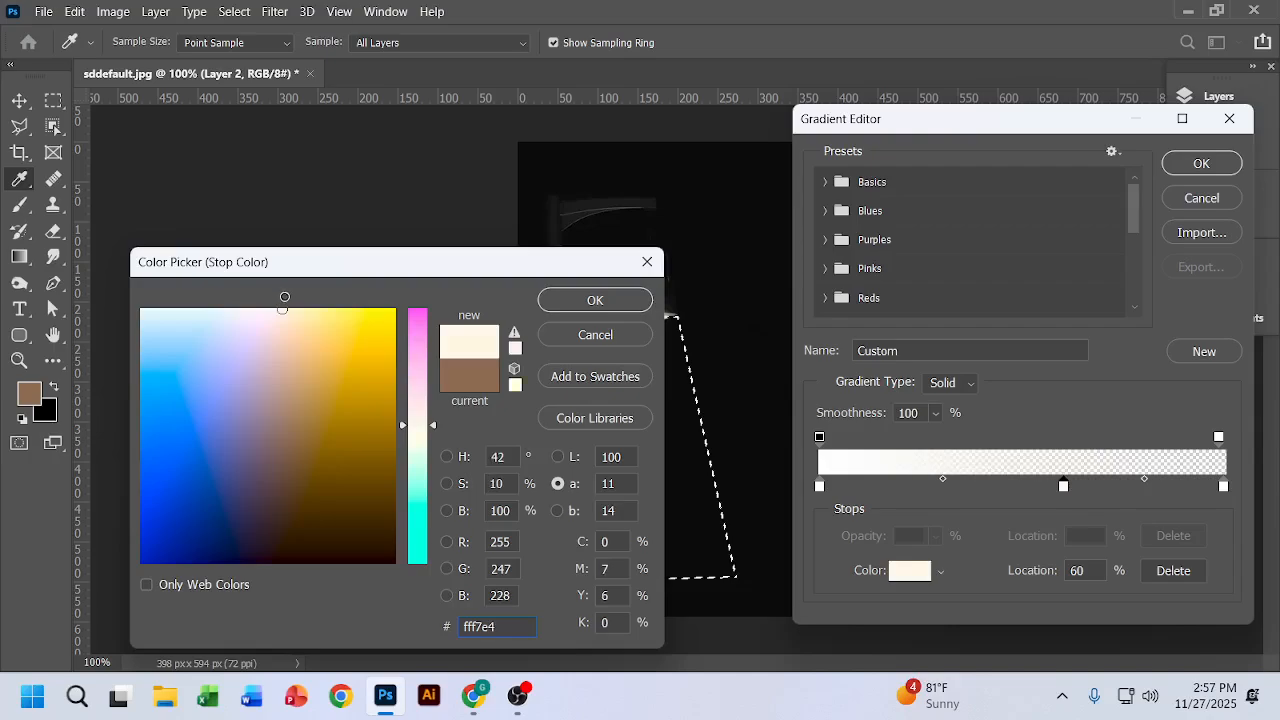
click(592, 302)
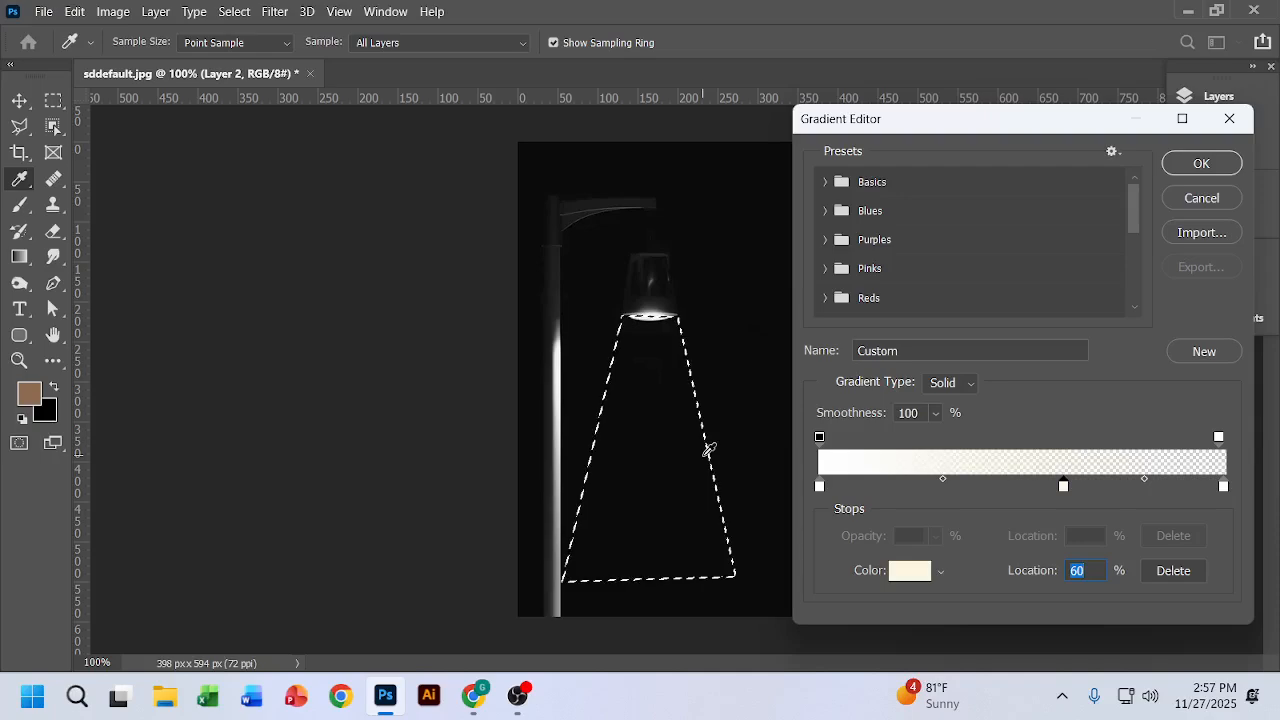
Step: Change the gradient's starting colour stop to orange ff991f
double_click(819, 487)
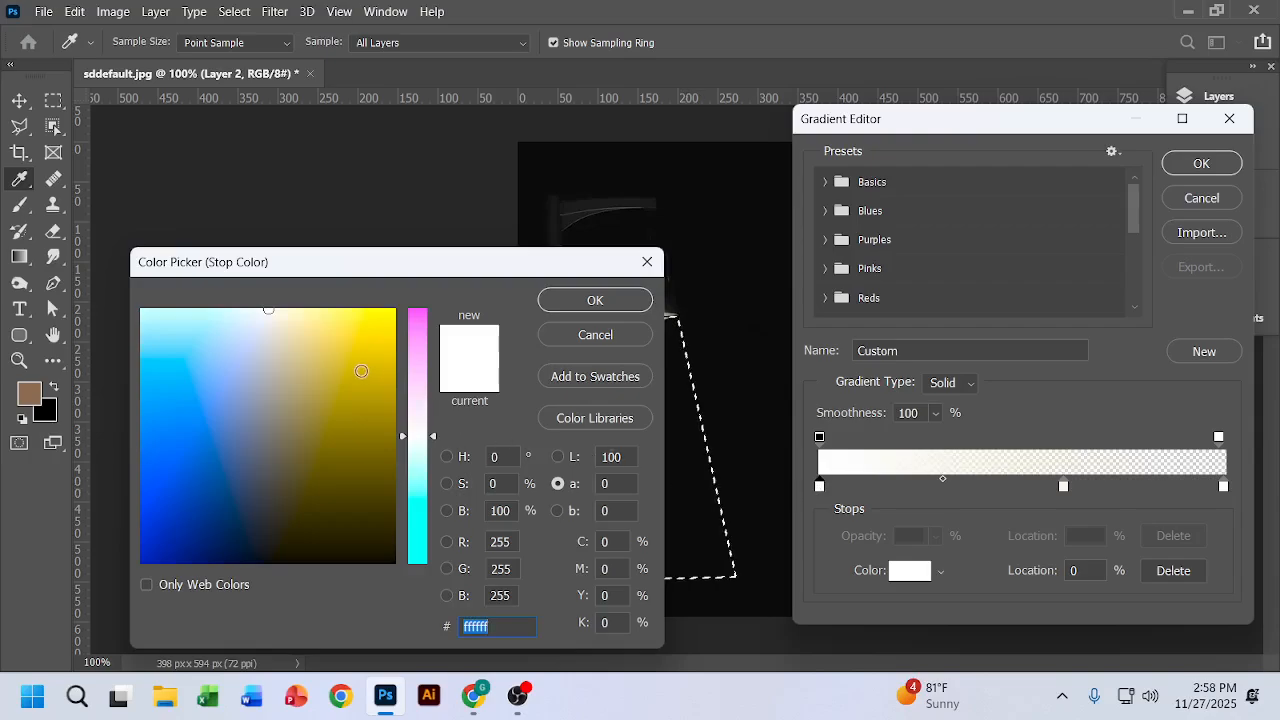
click(352, 365)
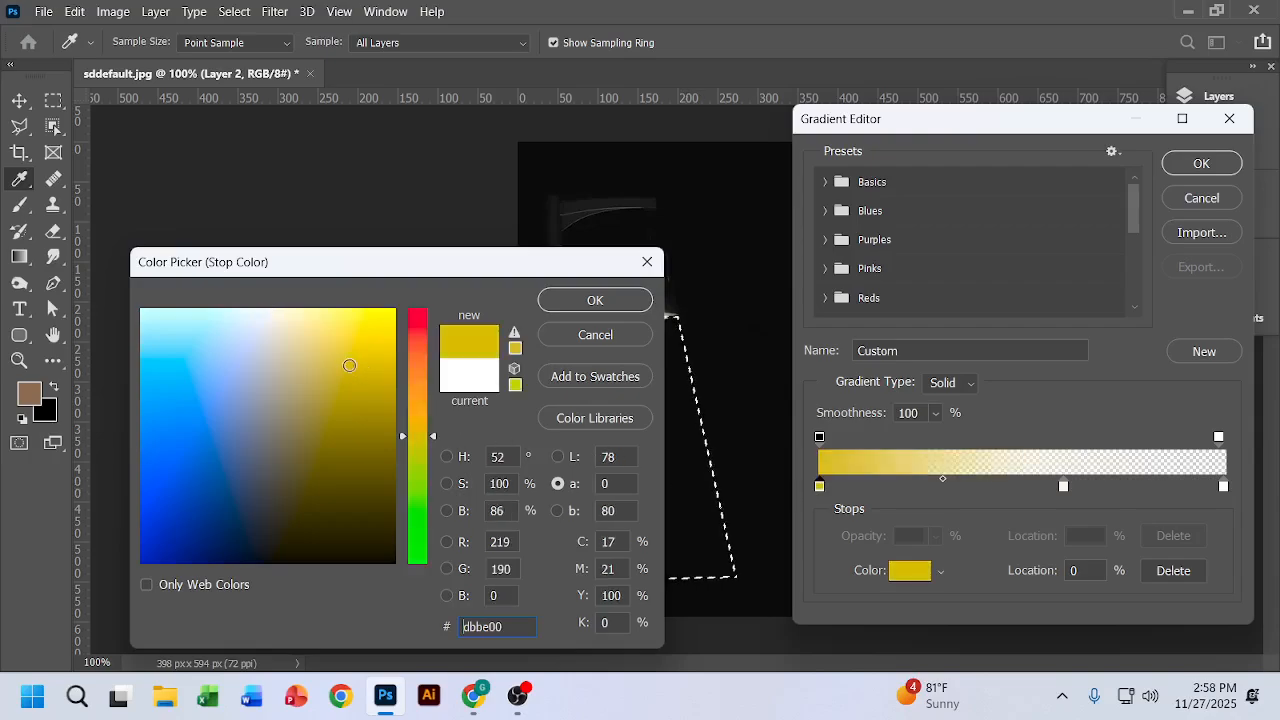
click(417, 357)
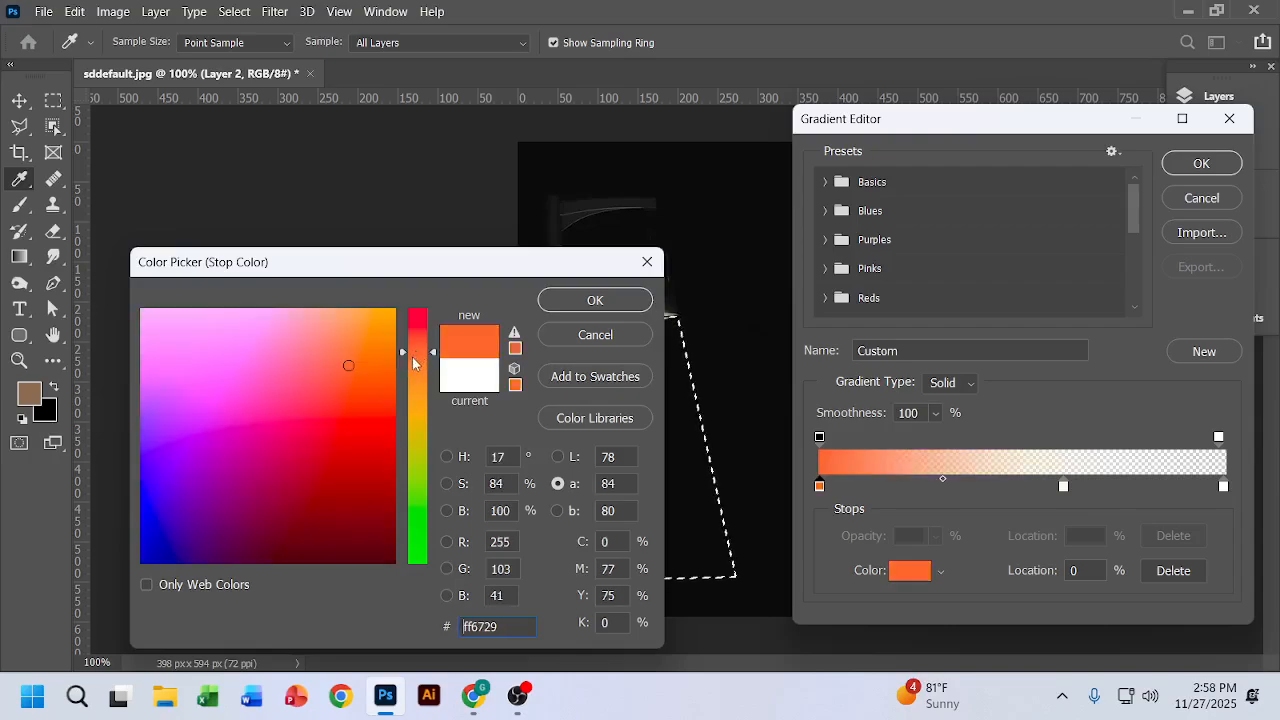
click(417, 359)
click(361, 334)
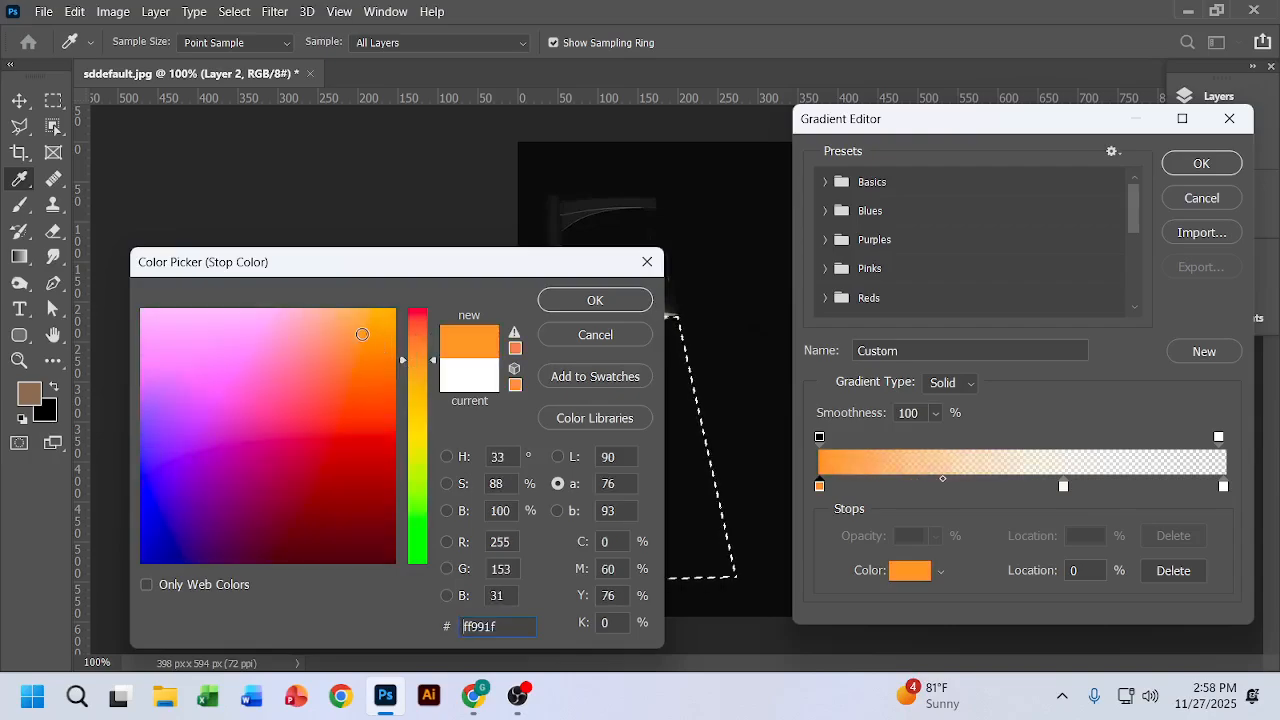
click(1066, 488)
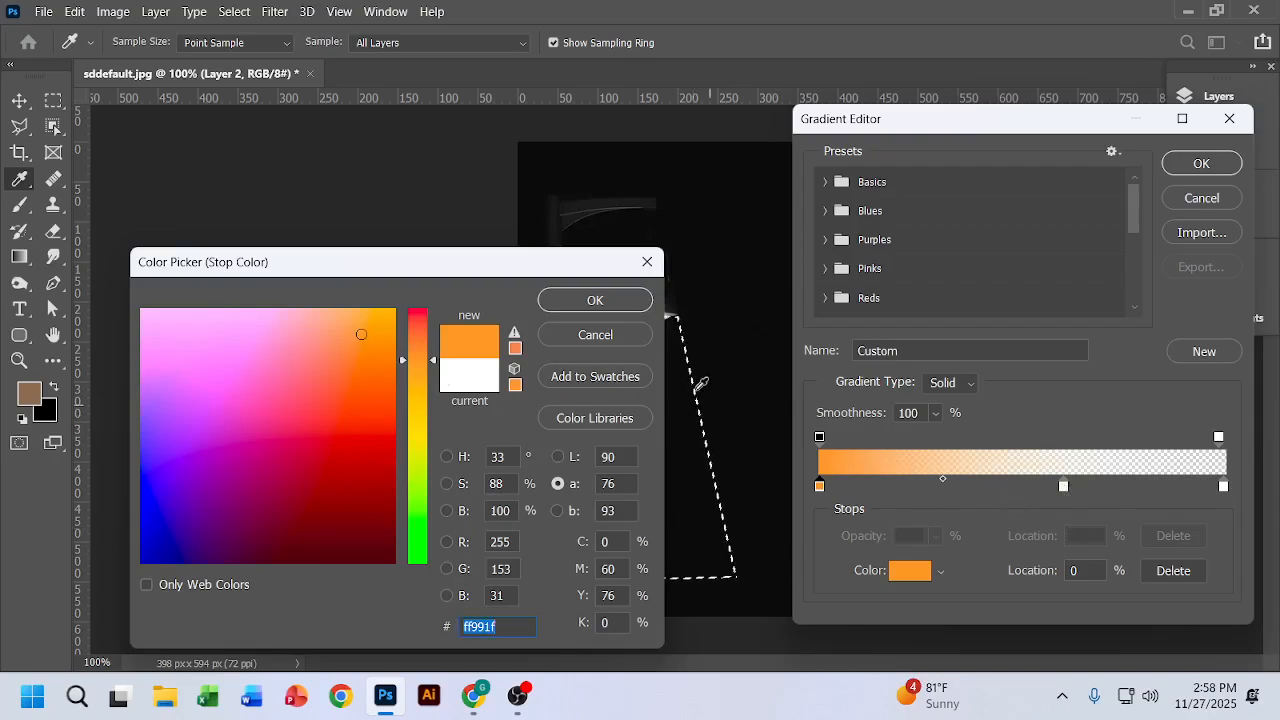
click(595, 300)
Step: Finish the gradient with its orange and full-opacity stops at 10% and no middle colour stop, and fill the beam selection with it
drag(1064, 487, 1091, 594)
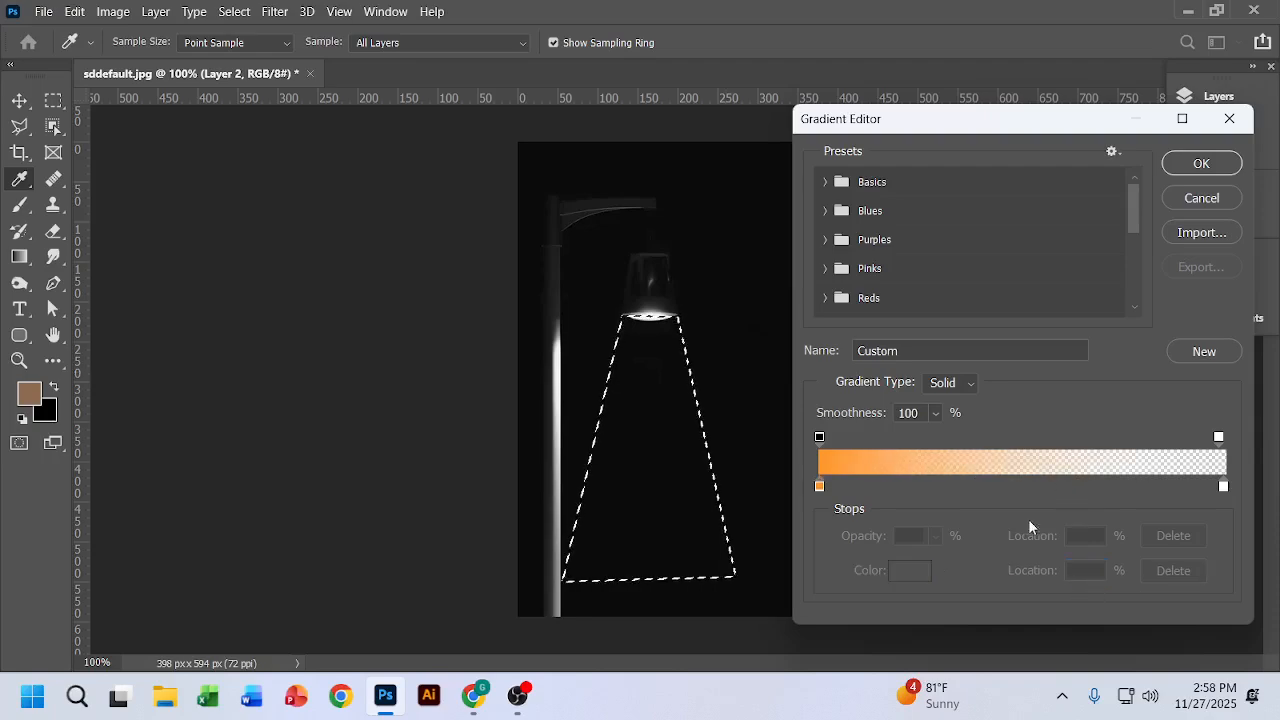
drag(820, 486, 861, 486)
drag(820, 438, 862, 440)
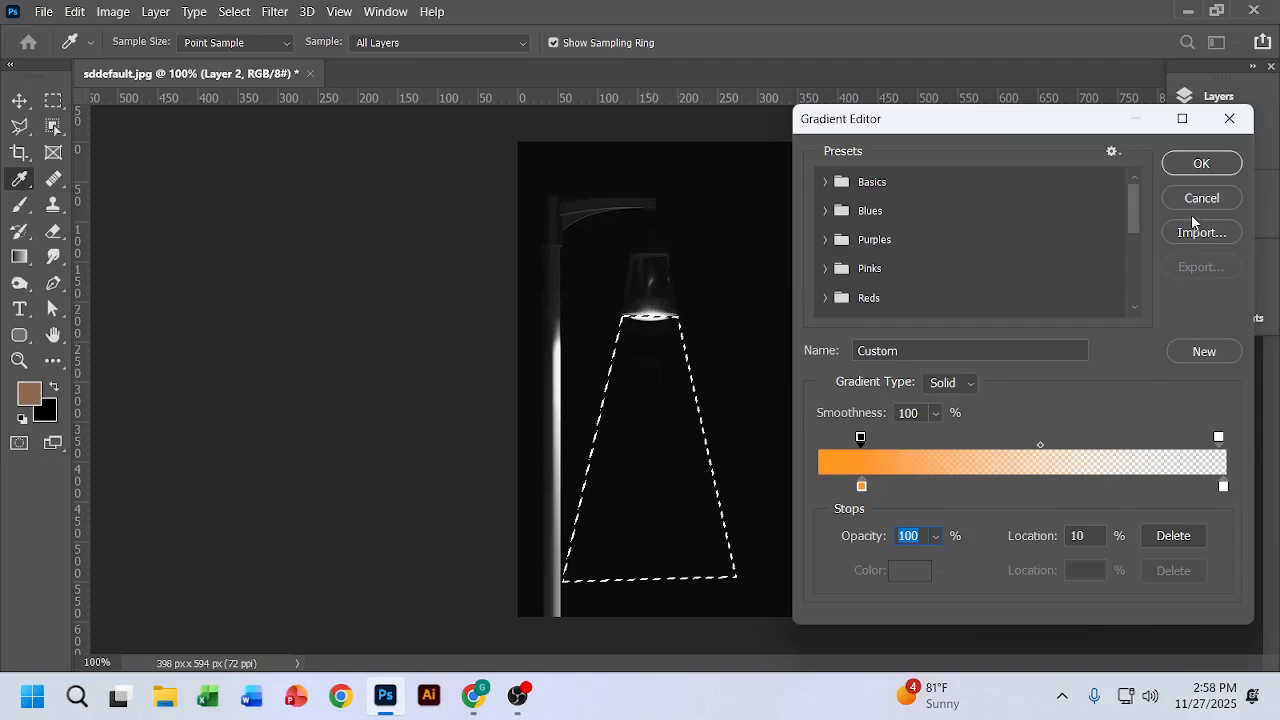
click(1201, 164)
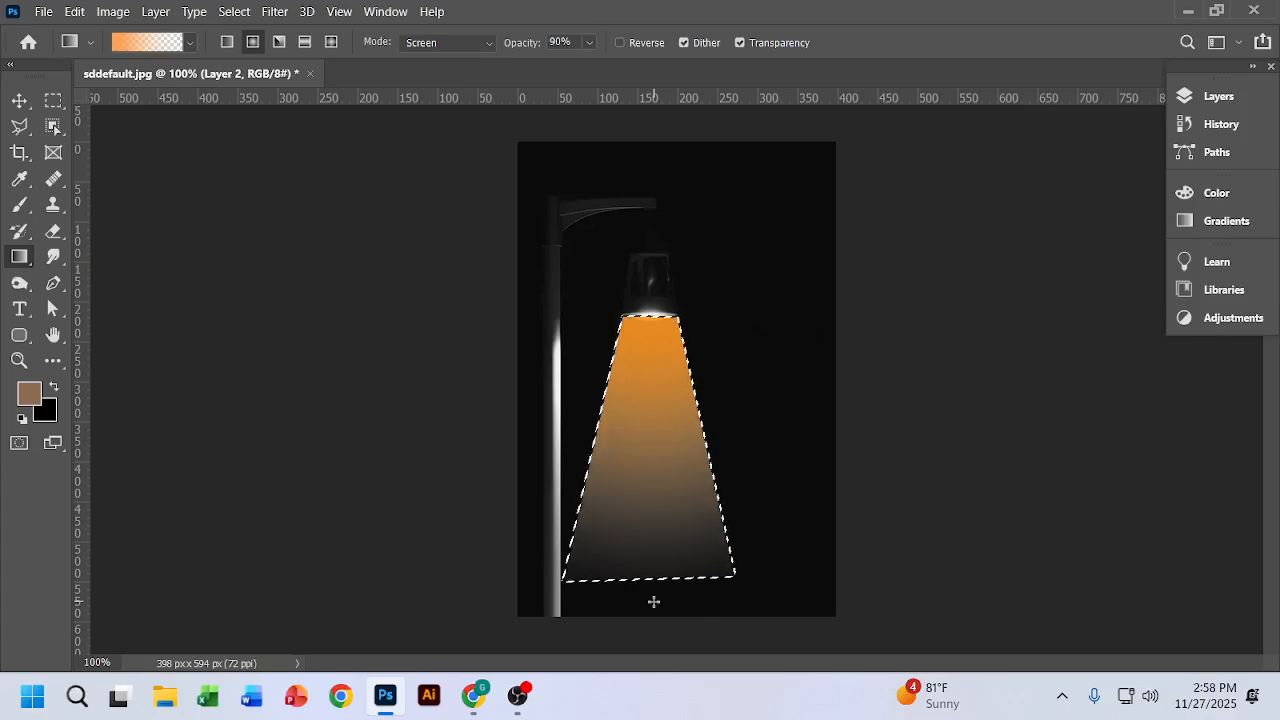
Step: Set the blend mode of the orange beam on Layer 2 to Soft Light
click(19, 101)
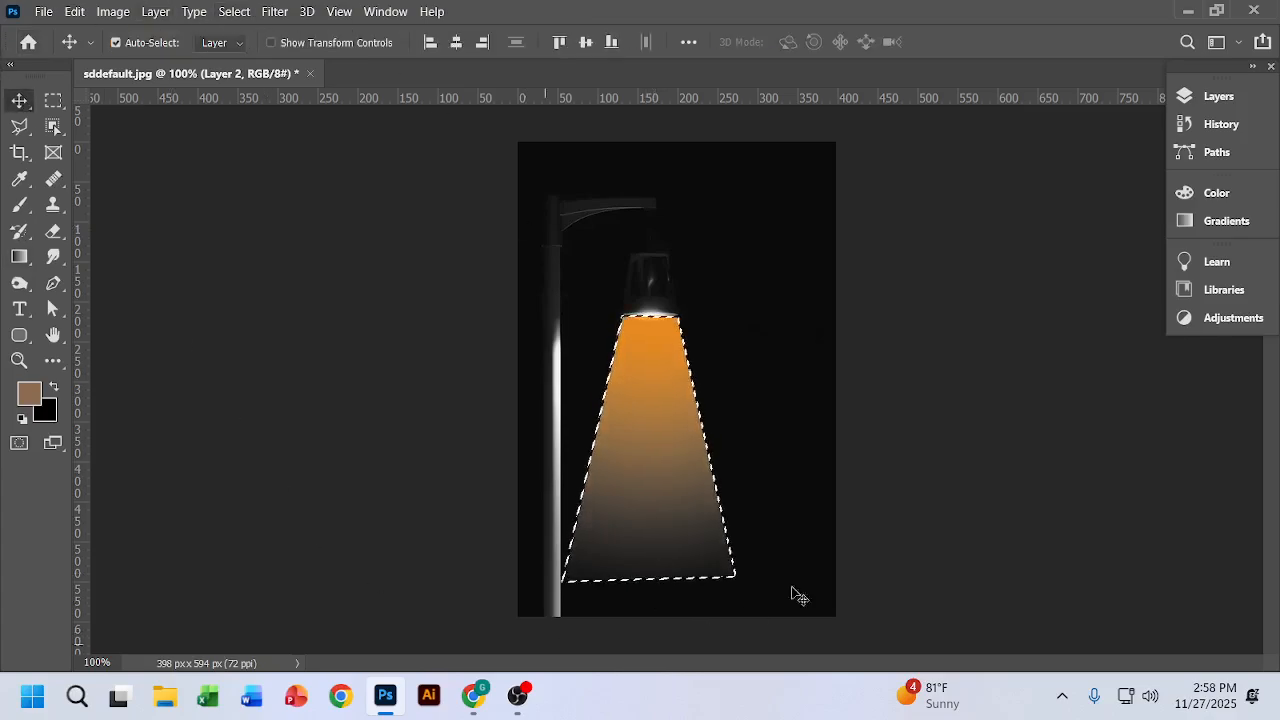
click(1220, 96)
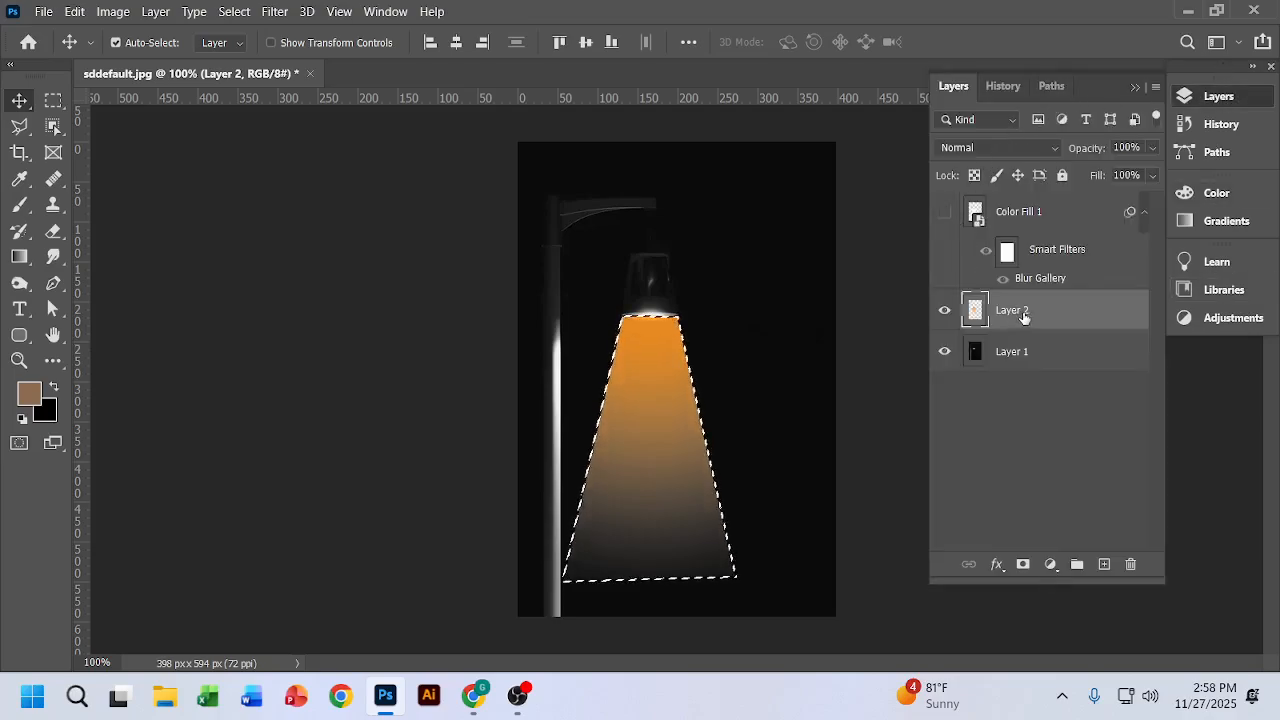
click(1059, 146)
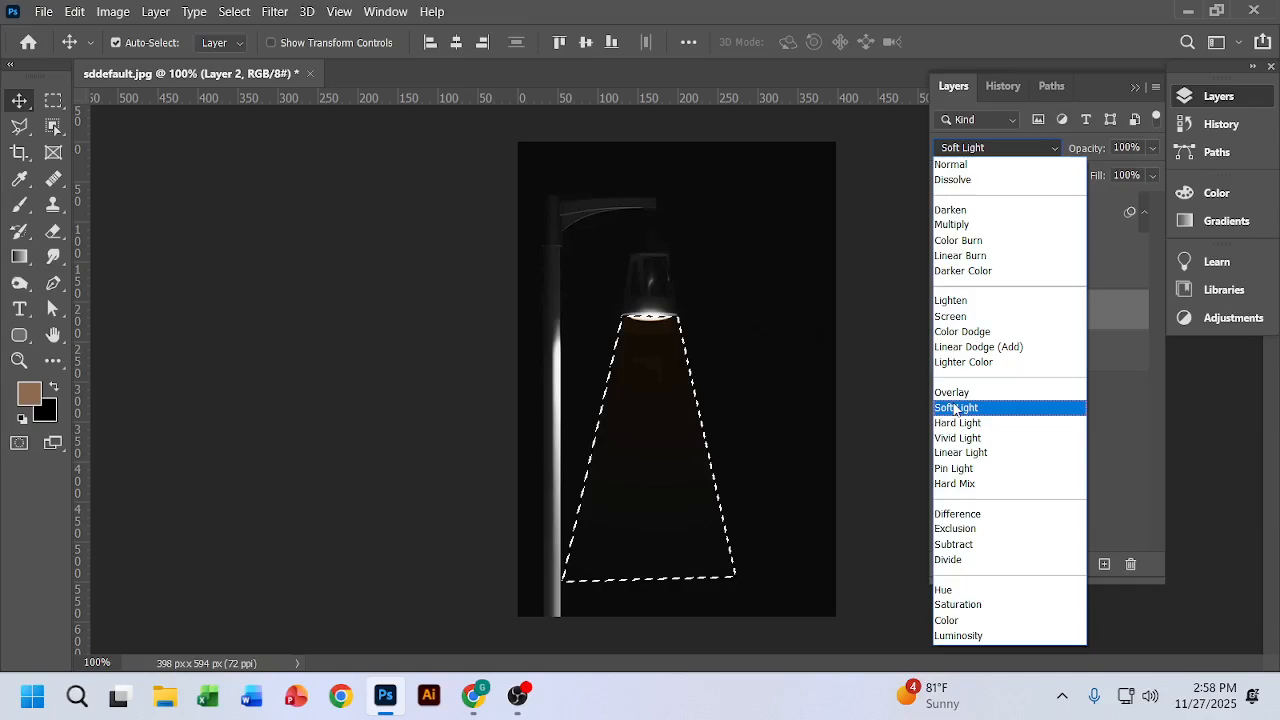
click(958, 408)
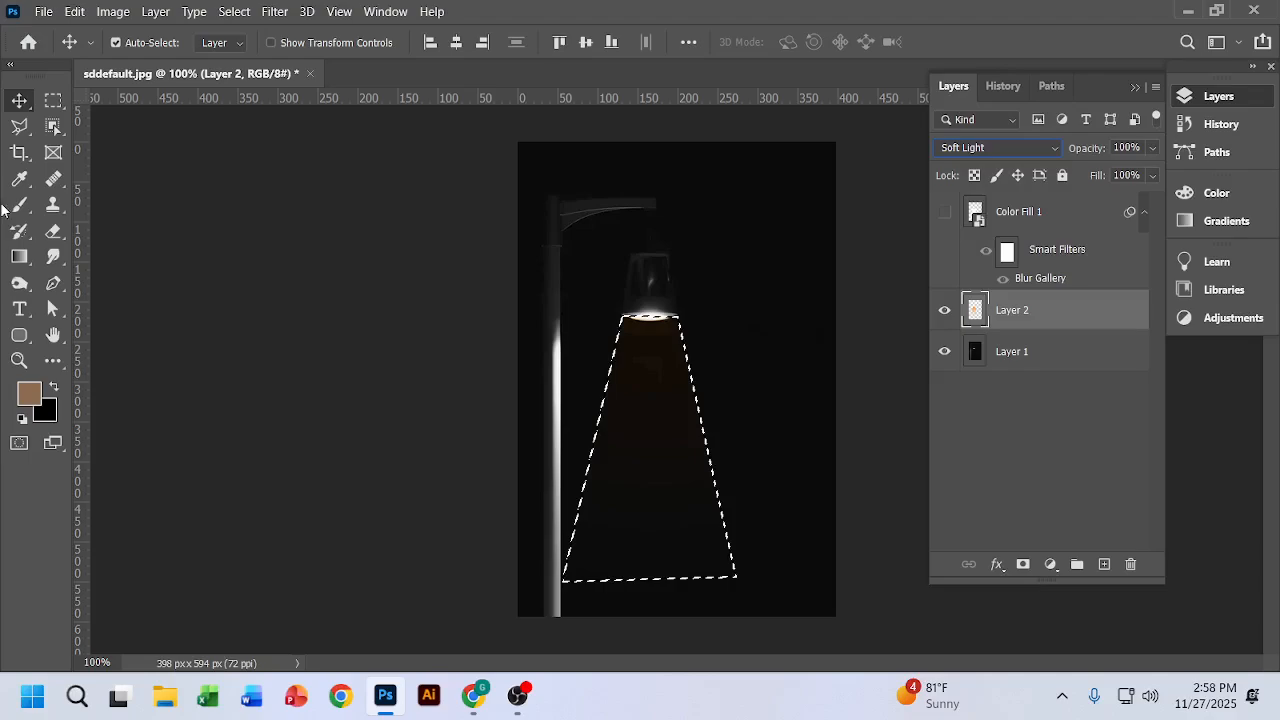
Step: Apply a Gaussian Blur with a 15-pixel radius to the beam on Layer 2 and deselect the beam area
click(272, 14)
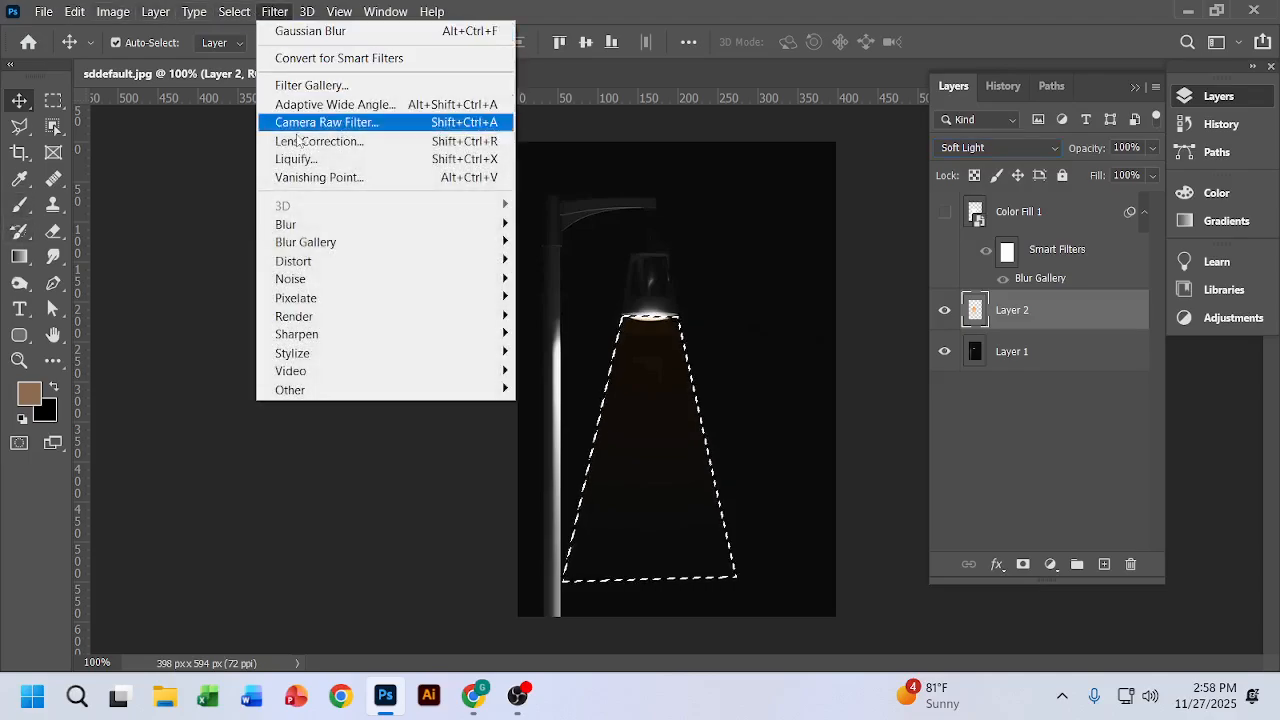
mouse_move(306, 231)
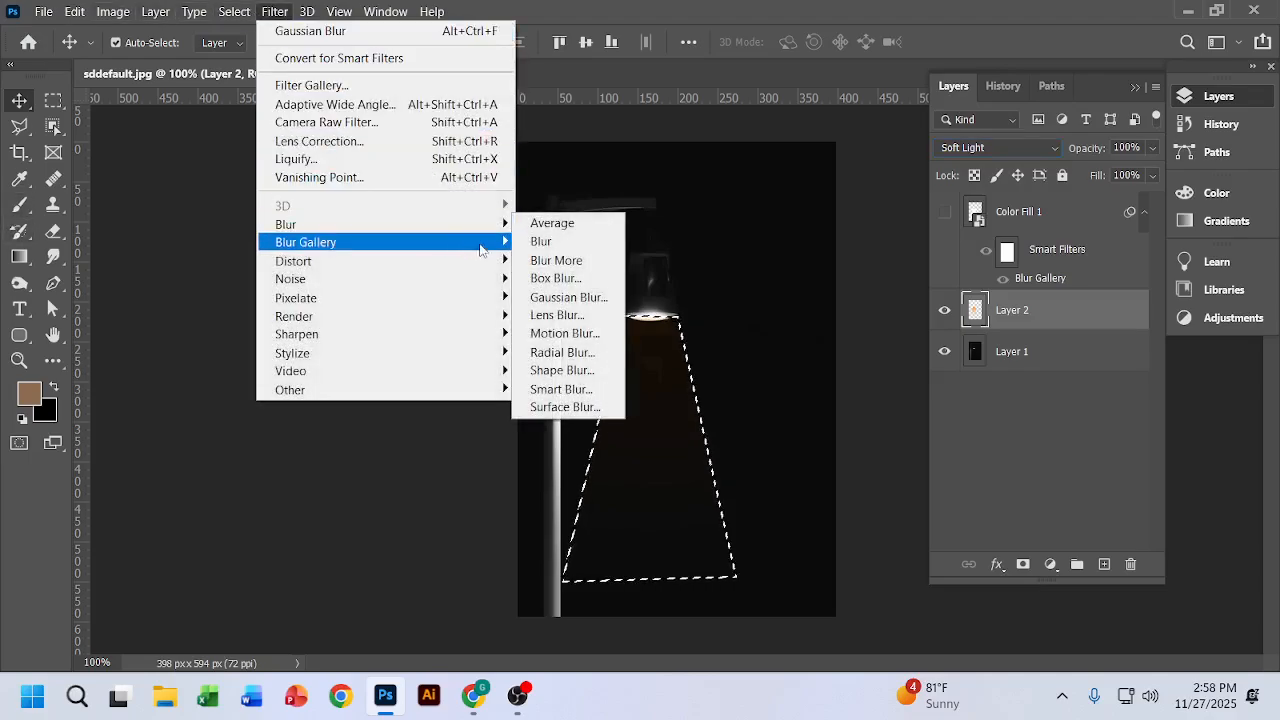
click(565, 297)
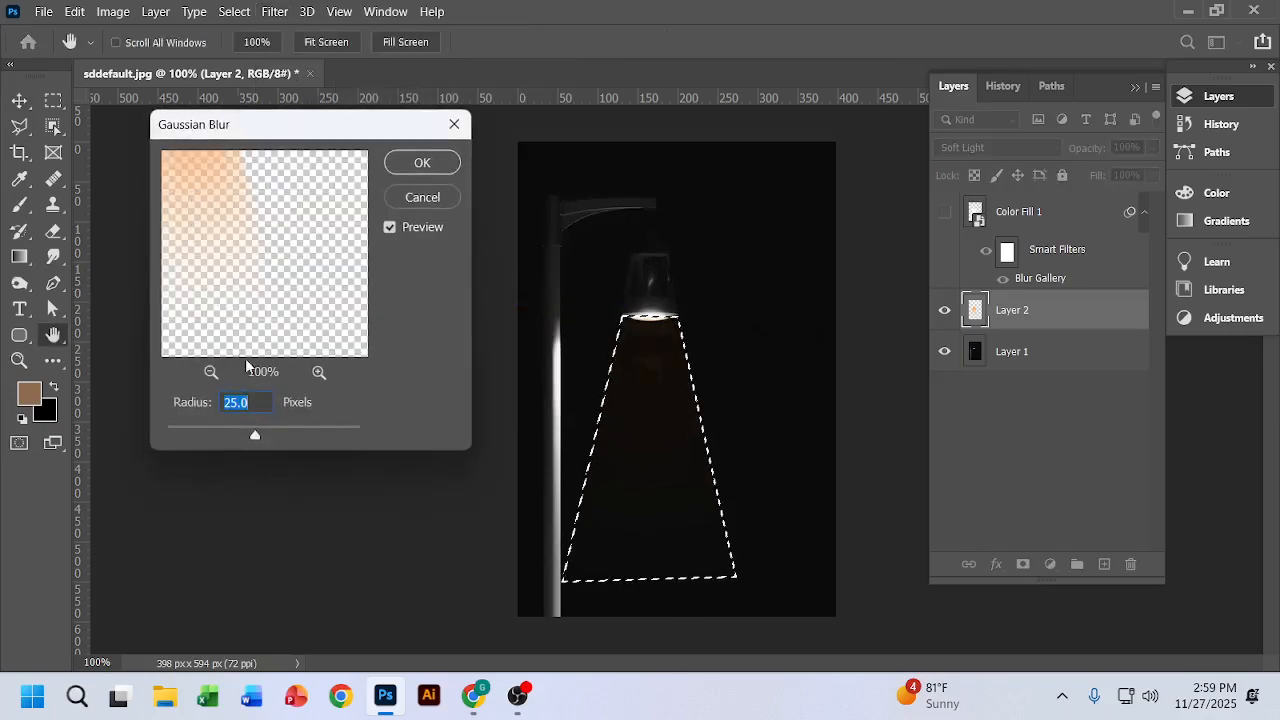
click(250, 403)
double_click(250, 403)
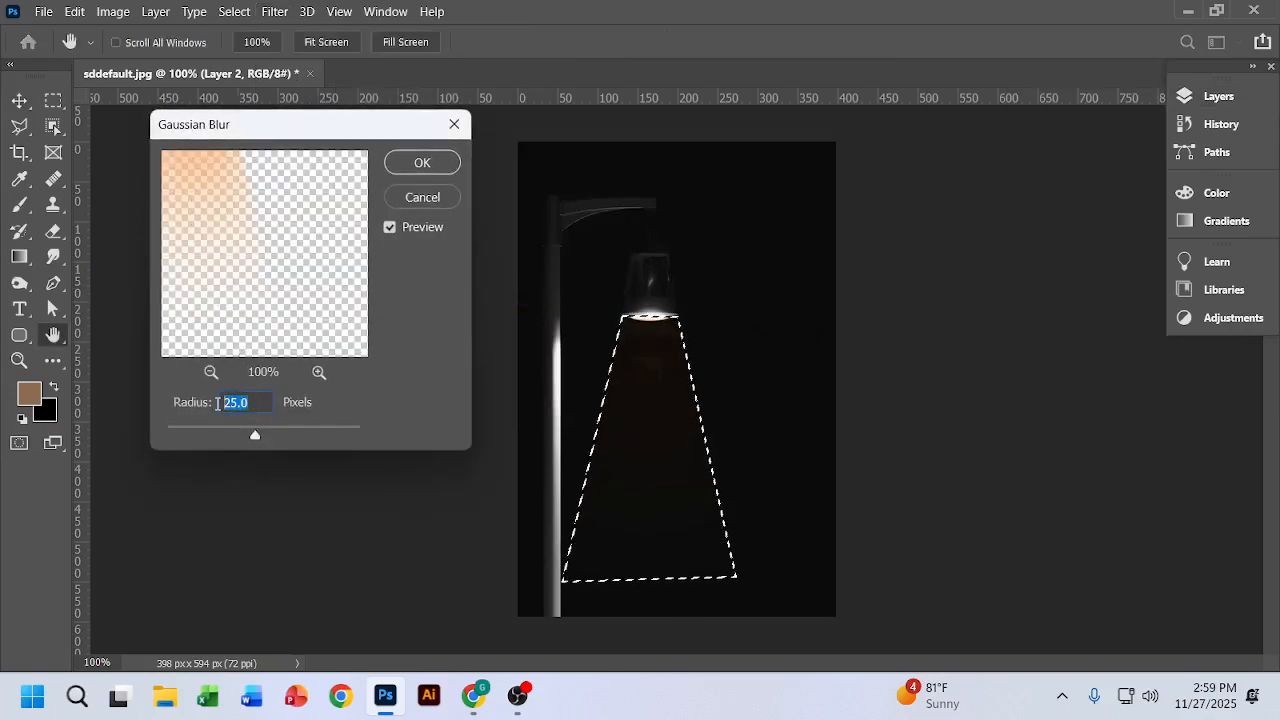
text(15)
click(422, 162)
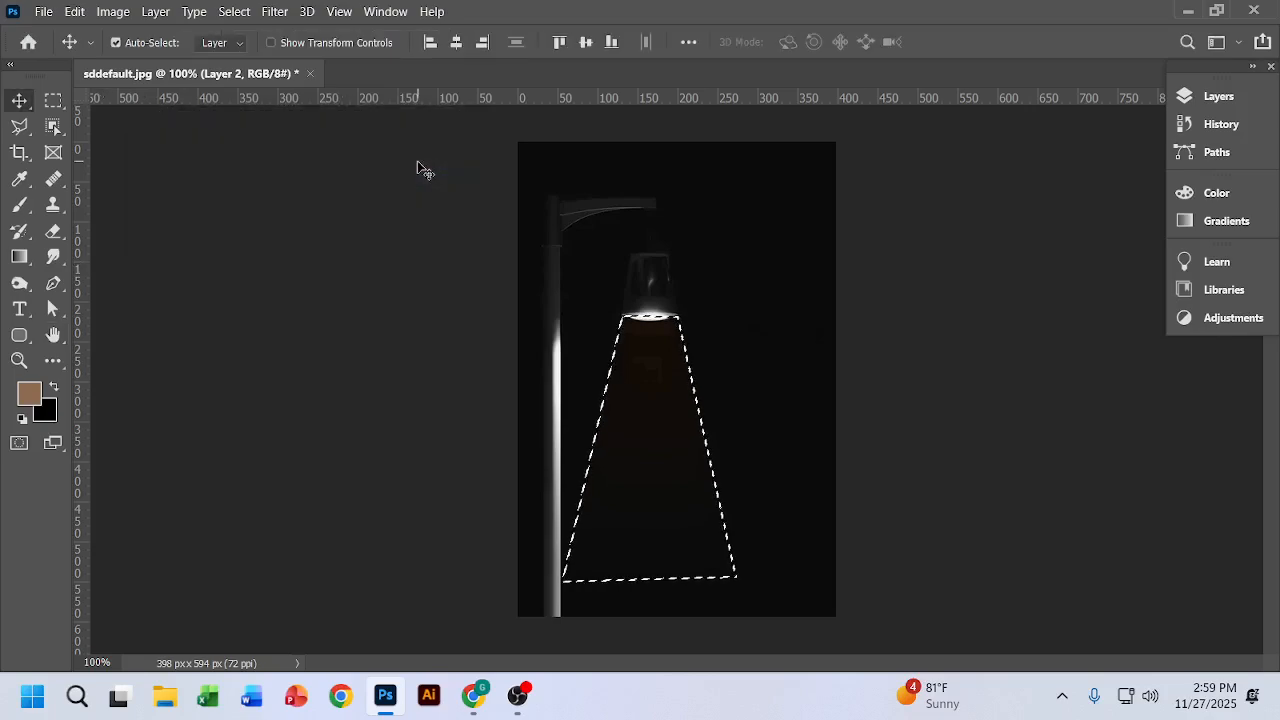
key(ctrl+d)
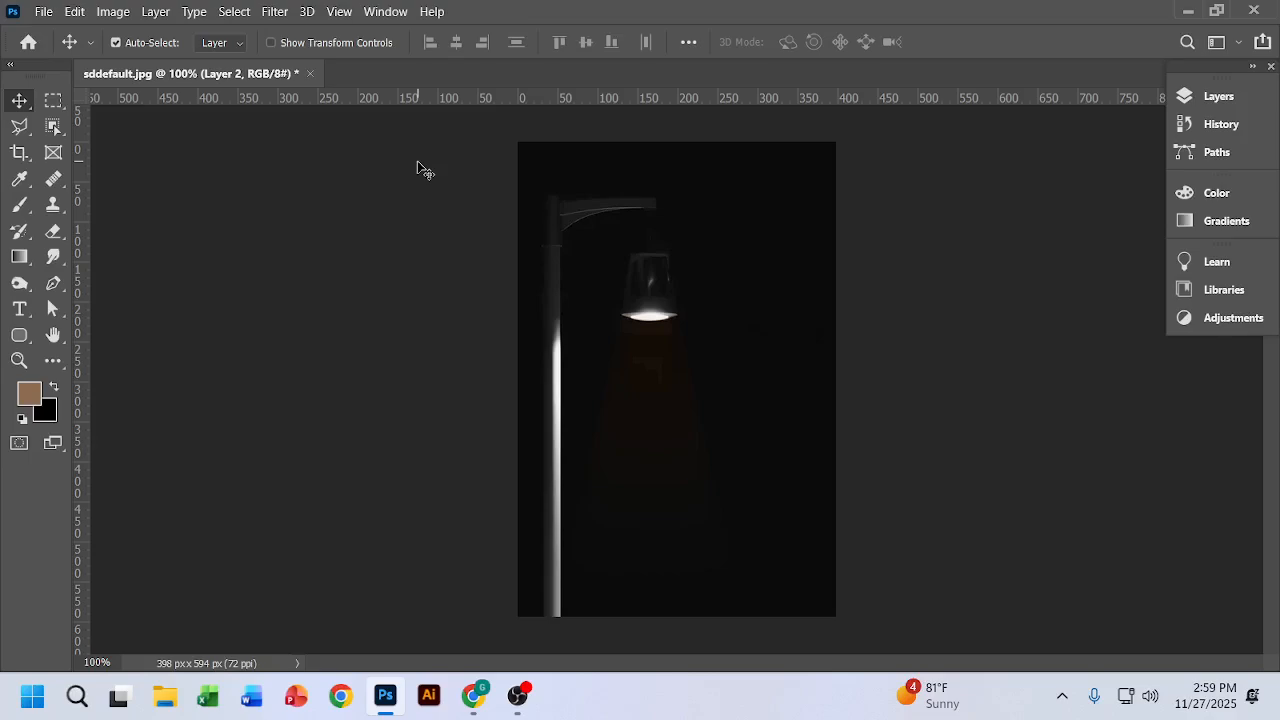